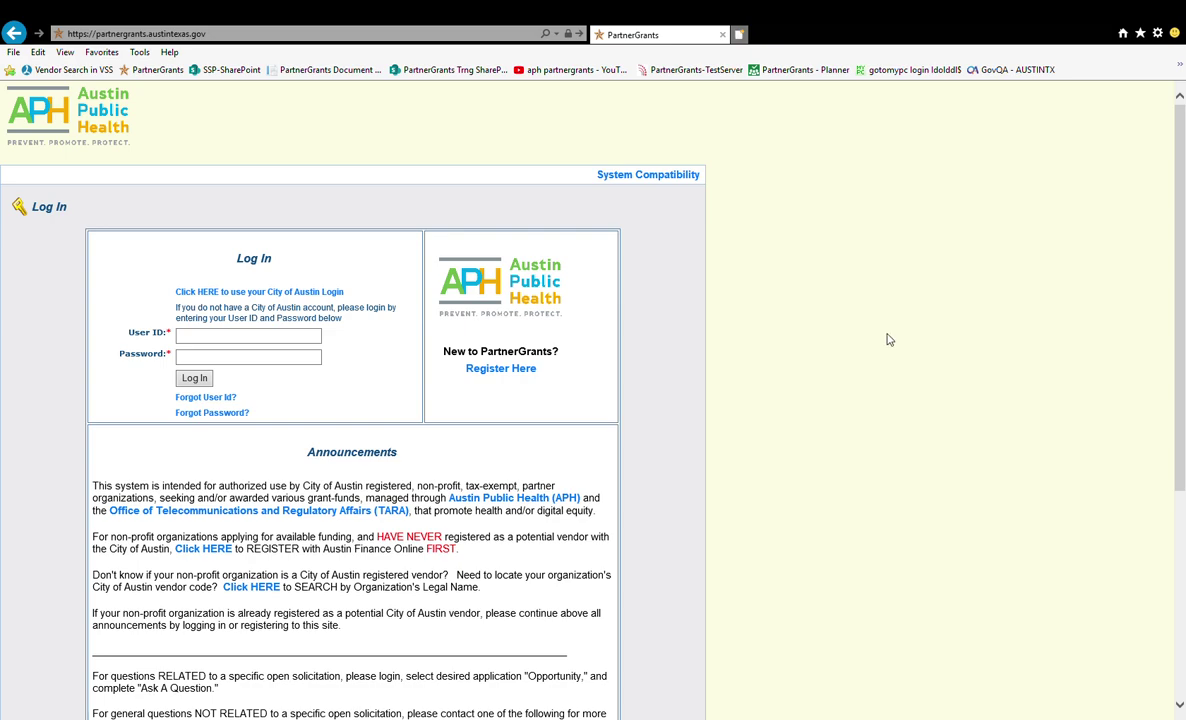
Log in to the PartnerGrants site with the account's user ID and password
{"action": "left_click", "coordinate": [253, 35]}
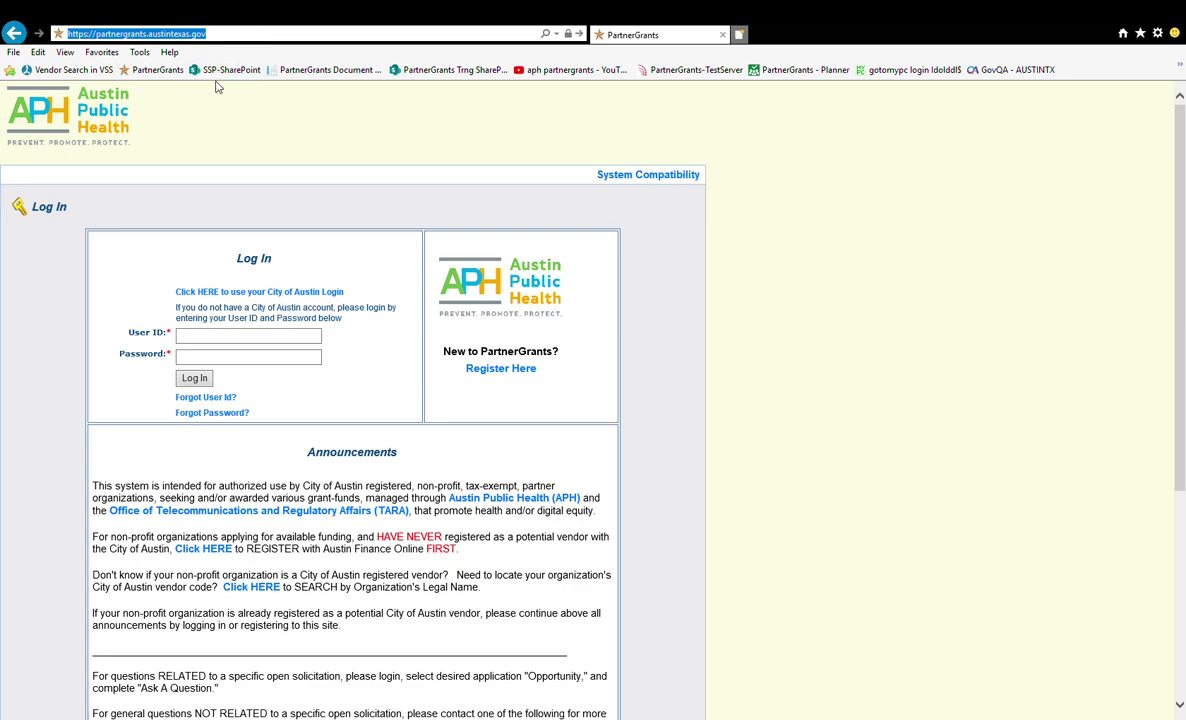
{"action": "left_click", "coordinate": [228, 338]}
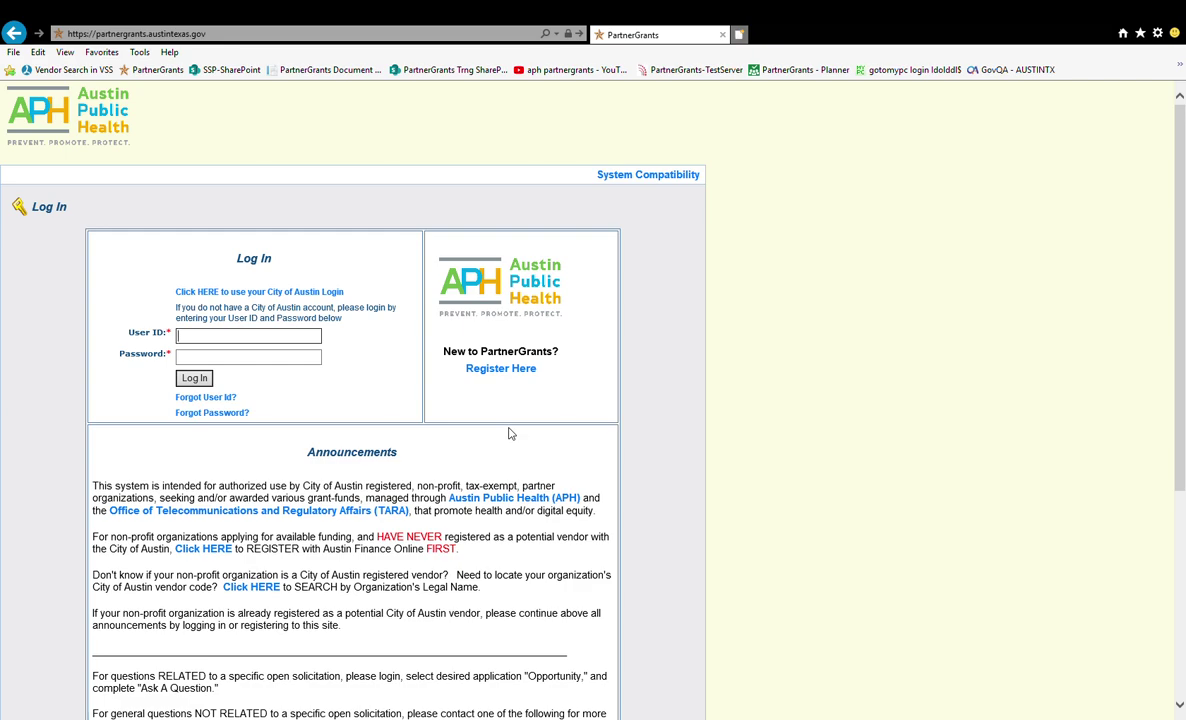
{"action": "type", "text": "ttester1"}
{"action": "key", "text": "Tab"}
{"action": "type", "text": "*******"}
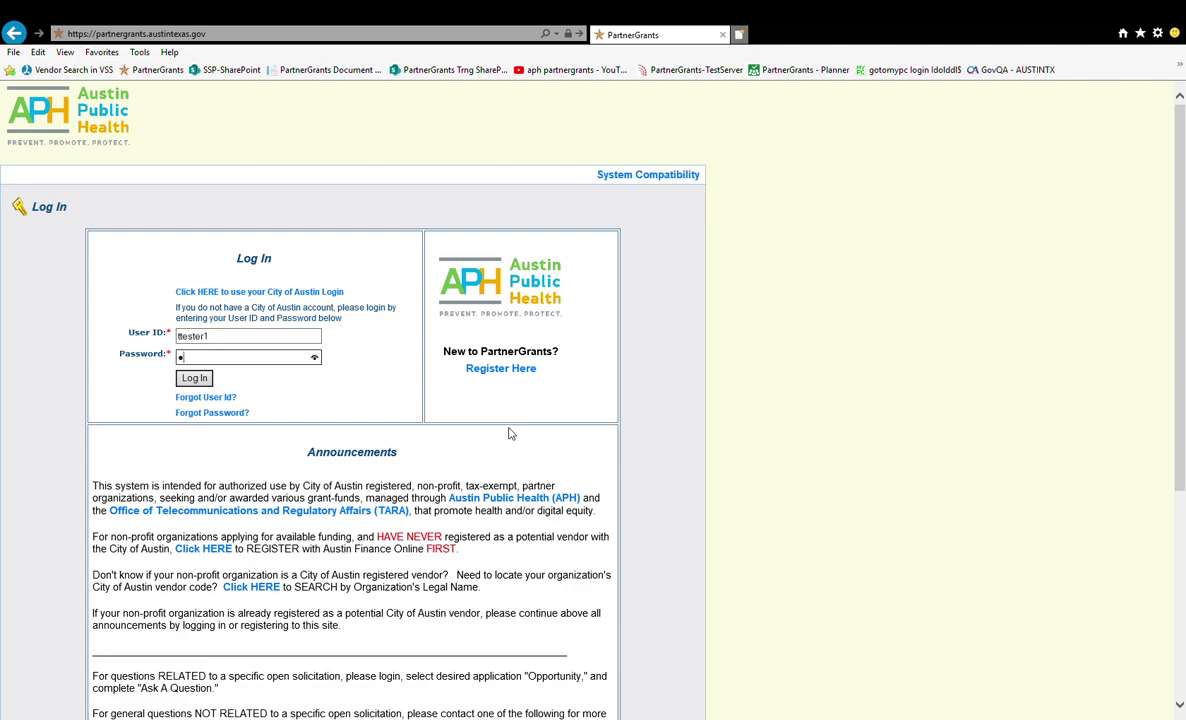
{"action": "type", "text": "**"}
{"action": "left_click", "coordinate": [194, 378]}
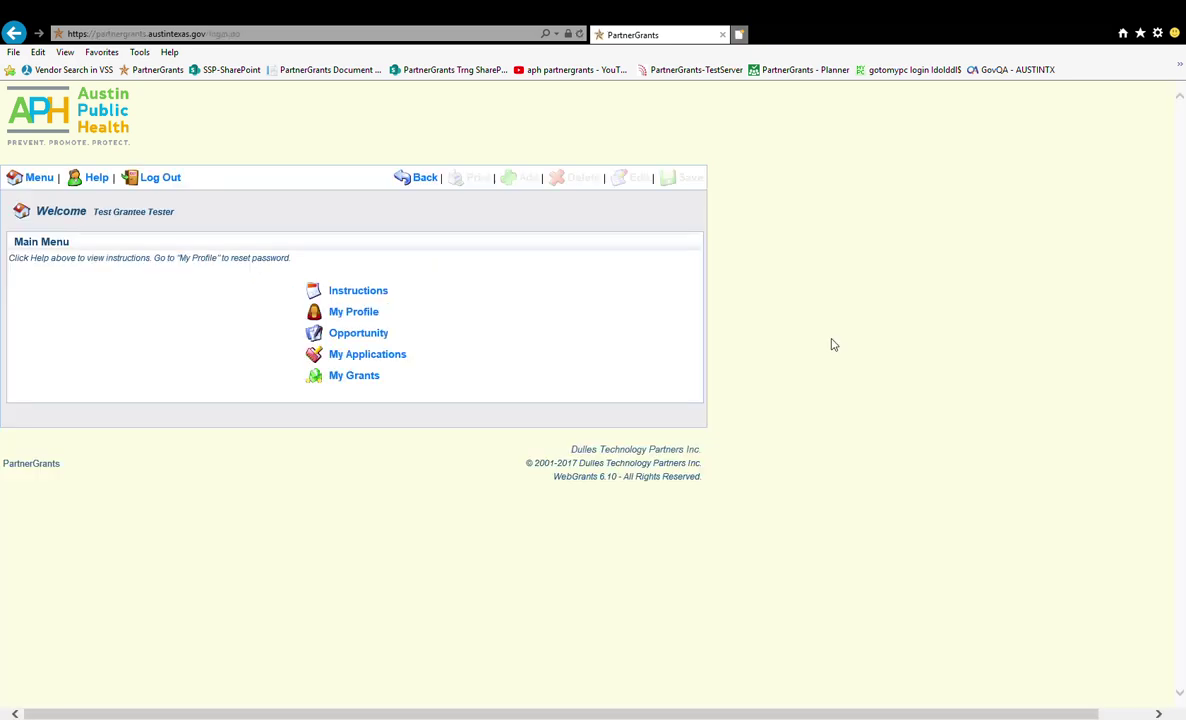
Search My Grants for grant number SS00765 and open the ESG Really Great Project grant
{"action": "left_click", "coordinate": [366, 381]}
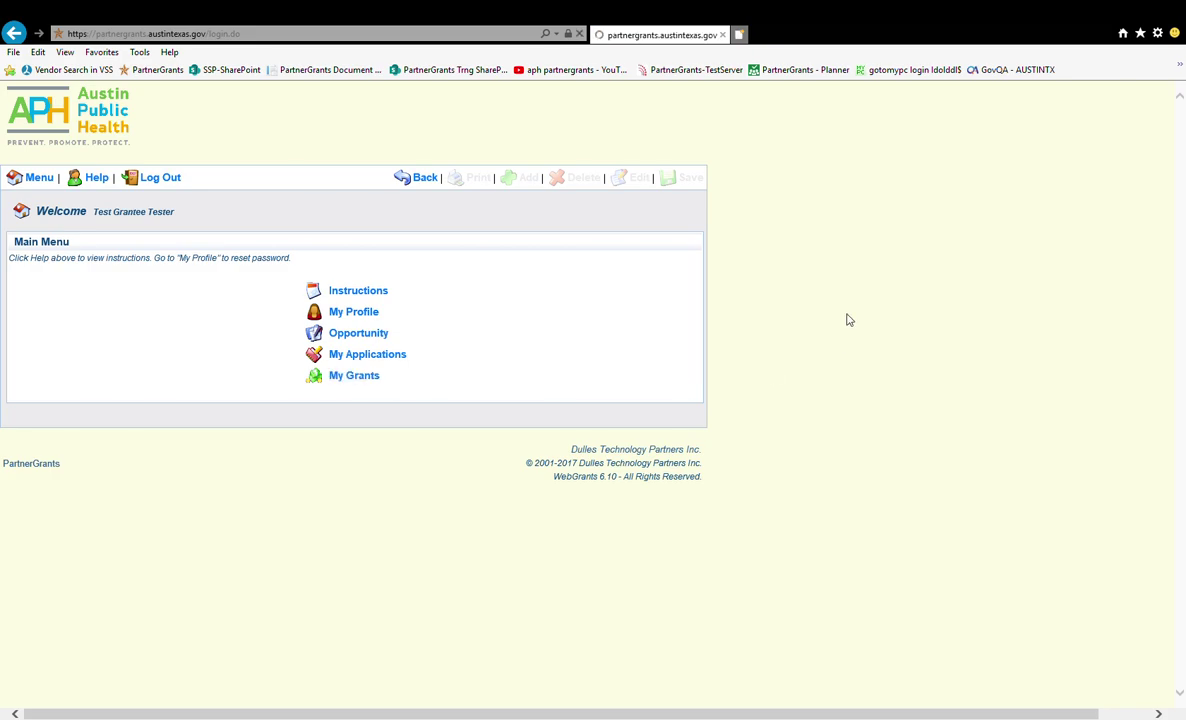
{"action": "left_click", "coordinate": [520, 241]}
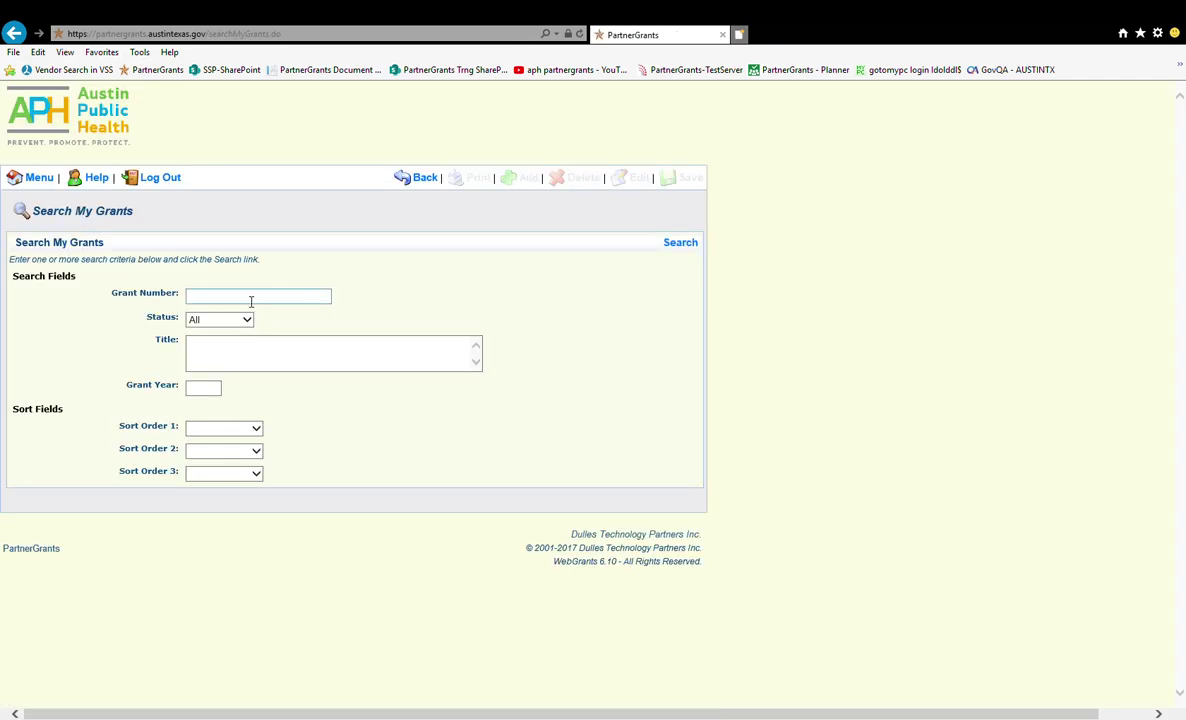
{"action": "type", "text": "SS00765"}
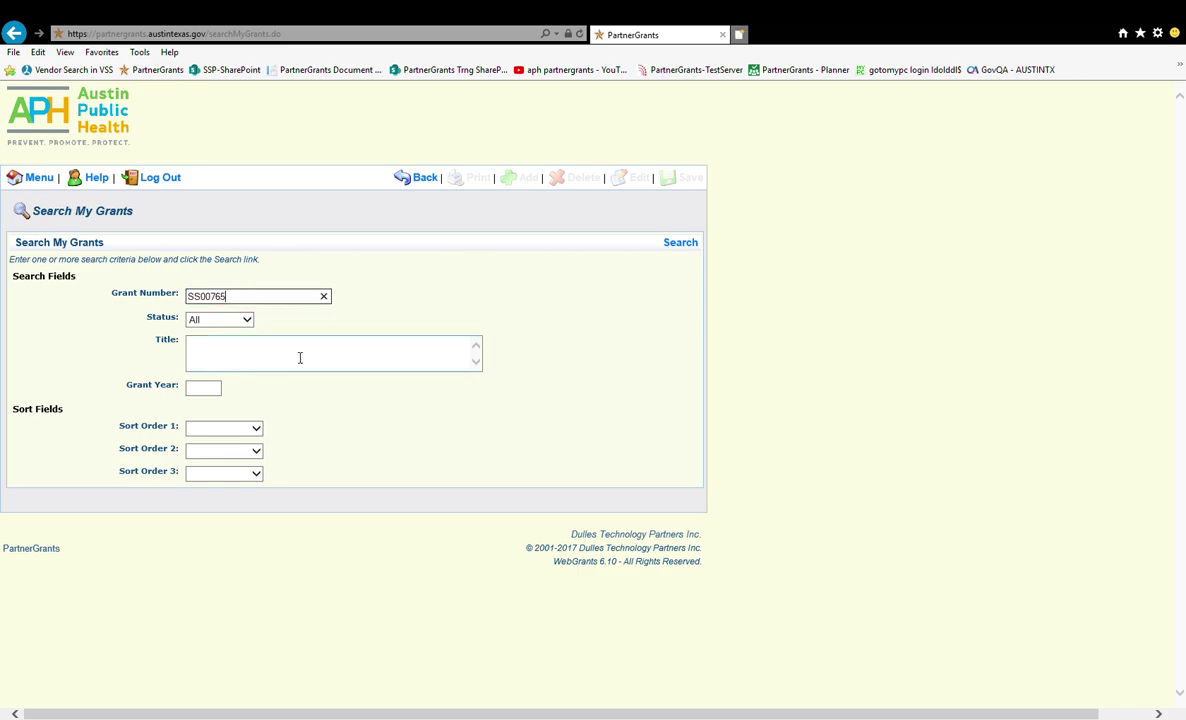
{"action": "left_click", "coordinate": [690, 243]}
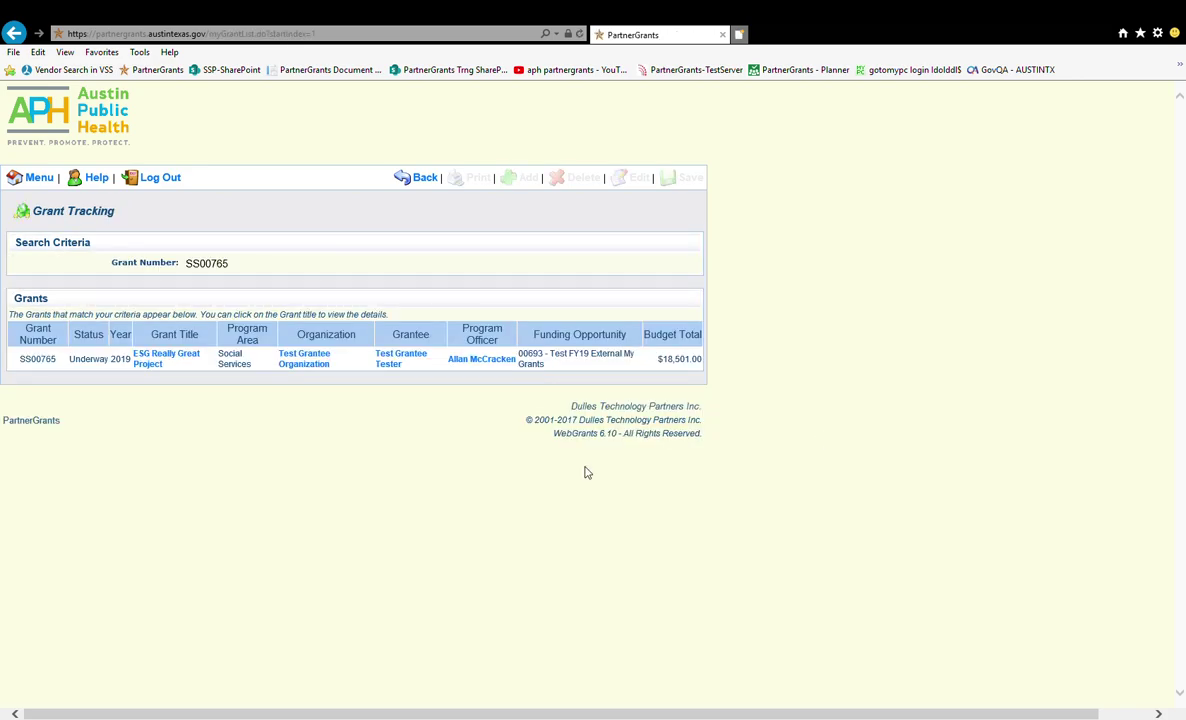
{"action": "left_click", "coordinate": [167, 359]}
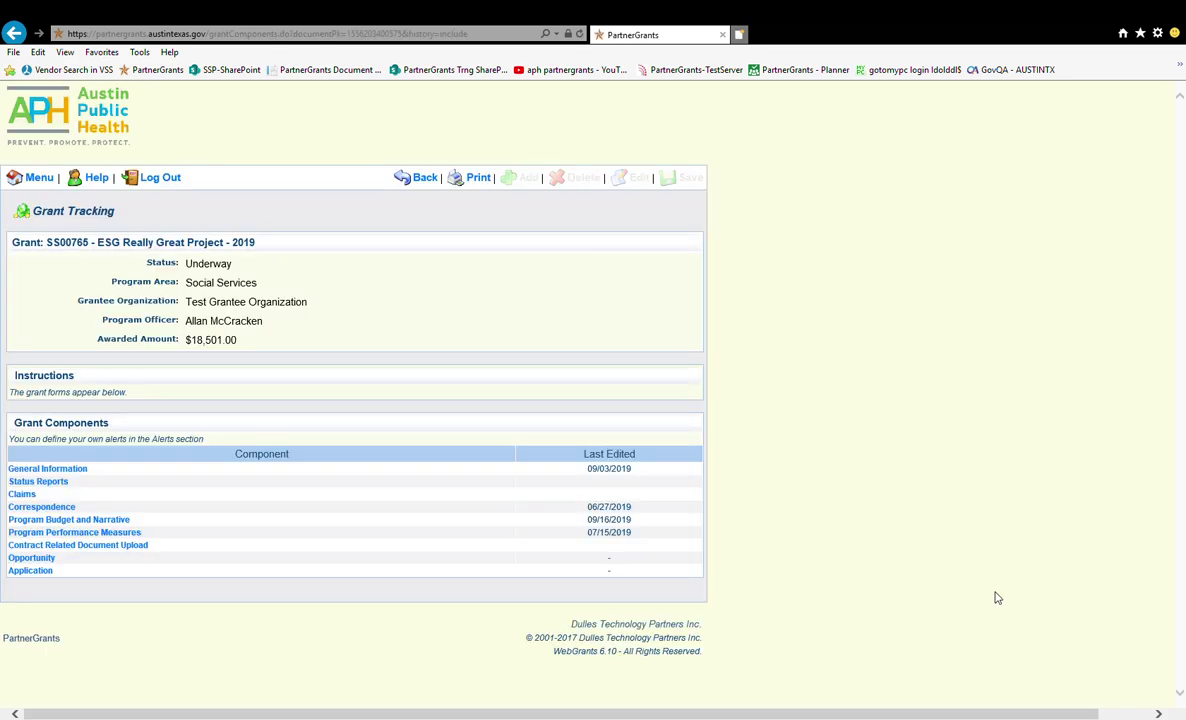
Add a new status report to the grant's Status Reports component
{"action": "left_click", "coordinate": [54, 483]}
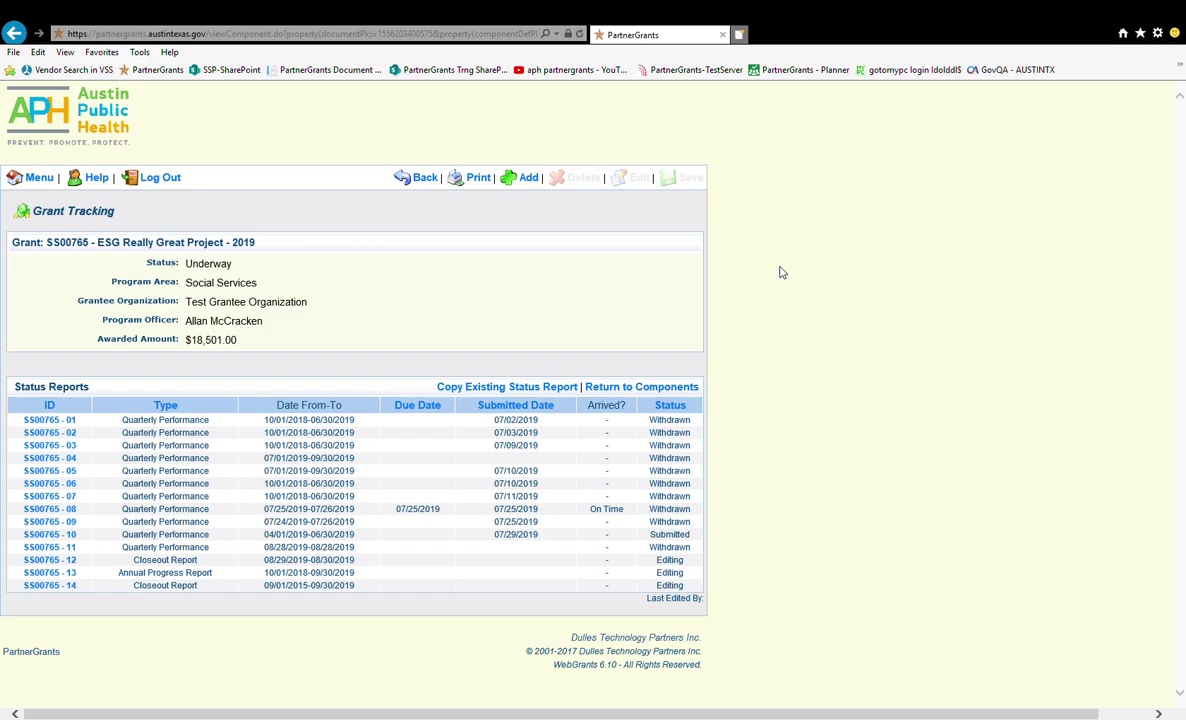
{"action": "left_click", "coordinate": [527, 189]}
{"action": "left_click", "coordinate": [527, 180]}
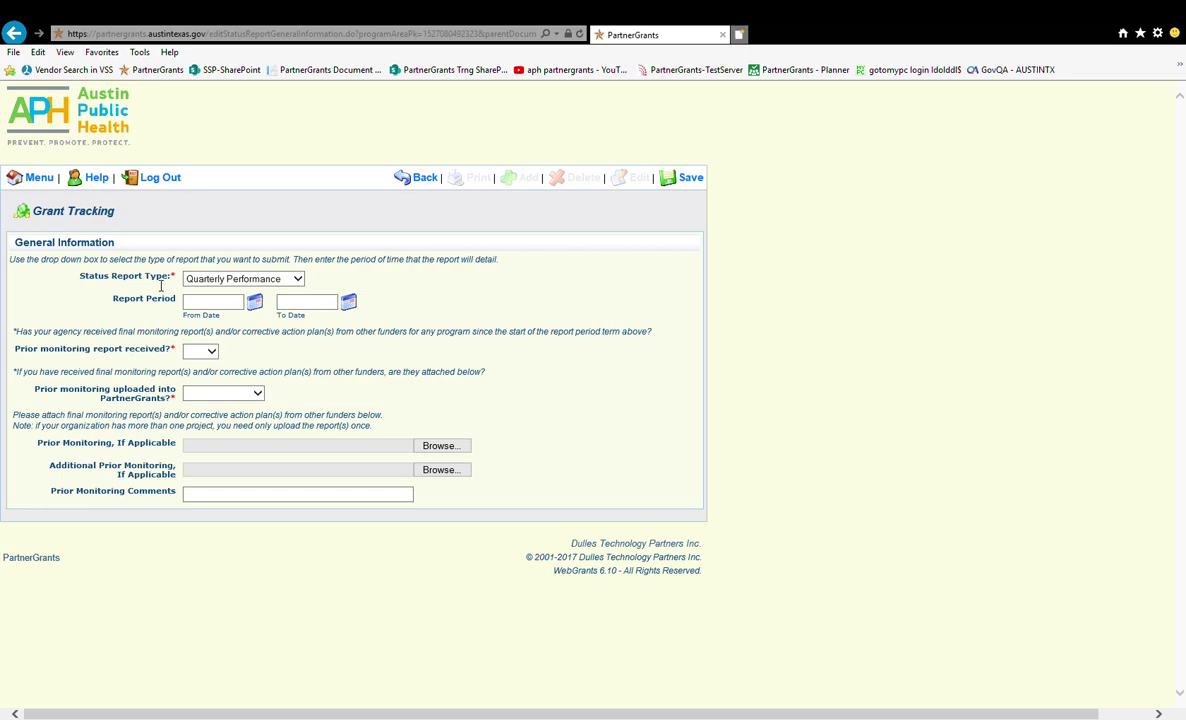
Set the status report type to Closeout Report
{"action": "left_click_drag", "start_coordinate": [168, 277], "coordinate": [89, 281]}
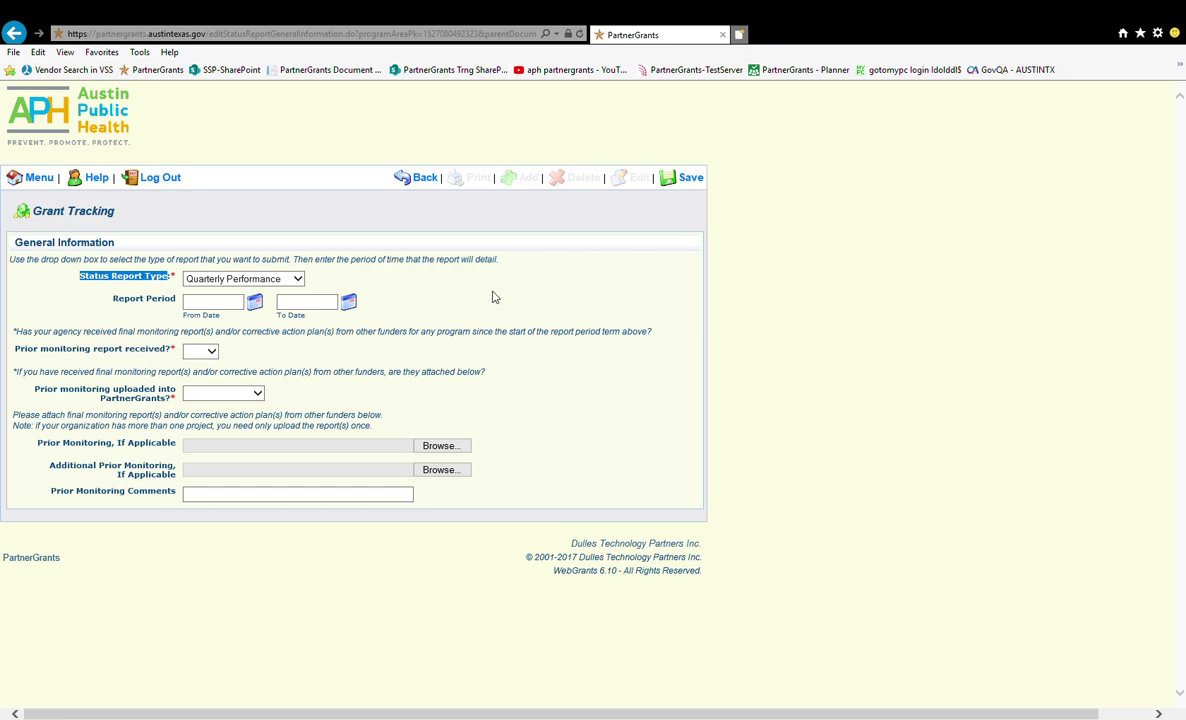
{"action": "left_click", "coordinate": [298, 280]}
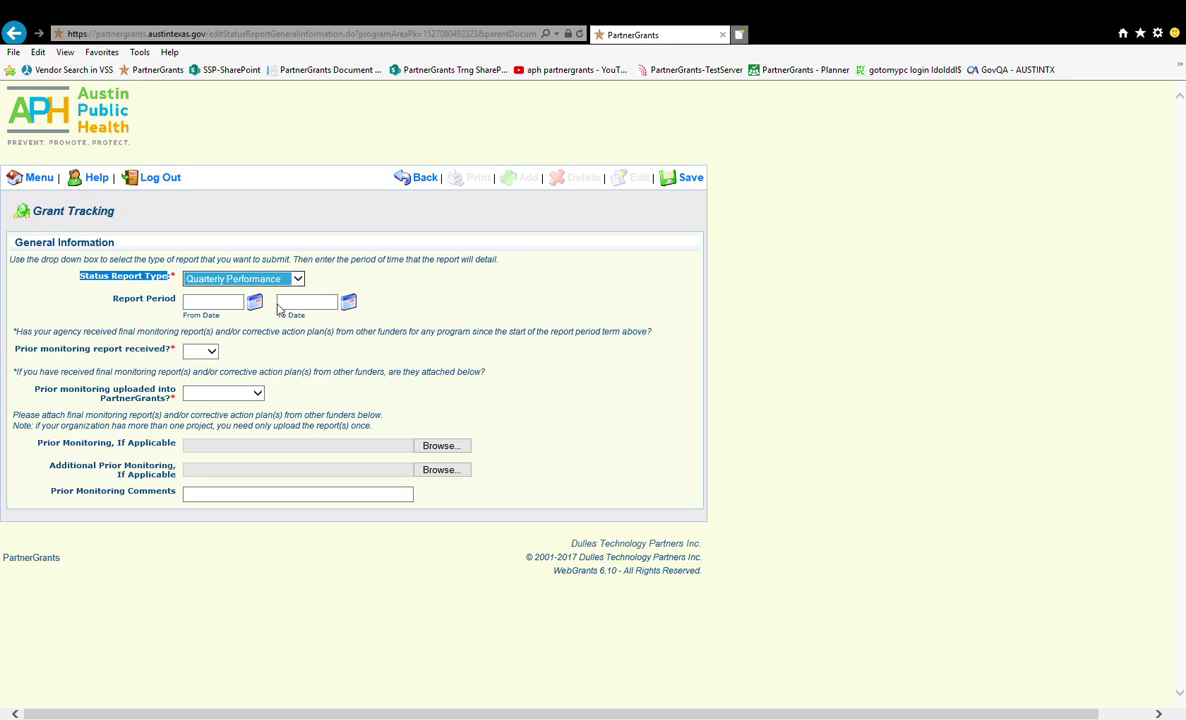
{"action": "left_click", "coordinate": [298, 280]}
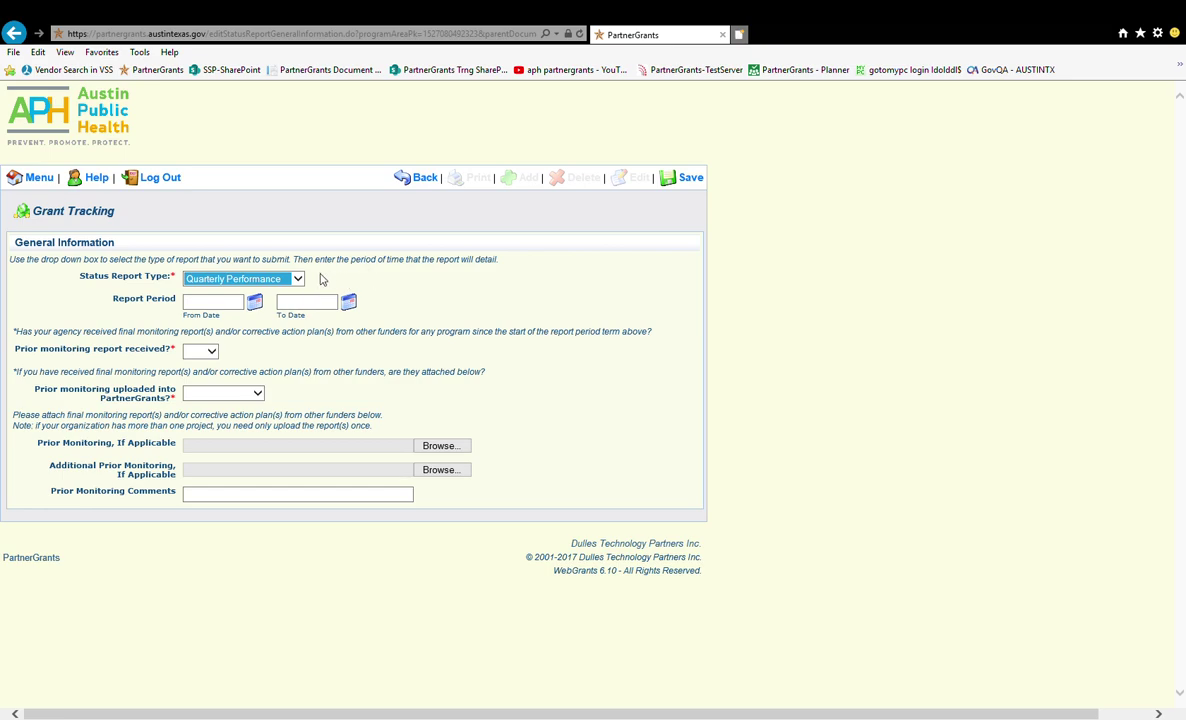
{"action": "key", "text": "Down"}
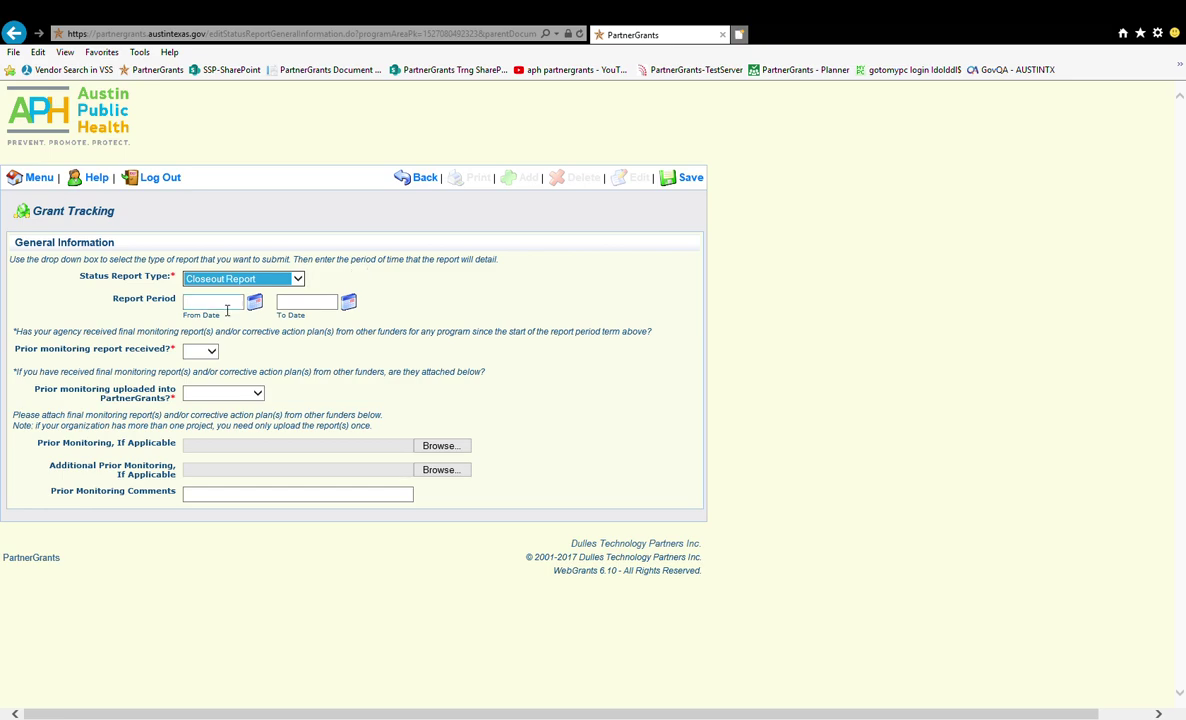
Set the report period from 09/01/2015 to 09/30/2019
{"action": "left_click", "coordinate": [227, 308]}
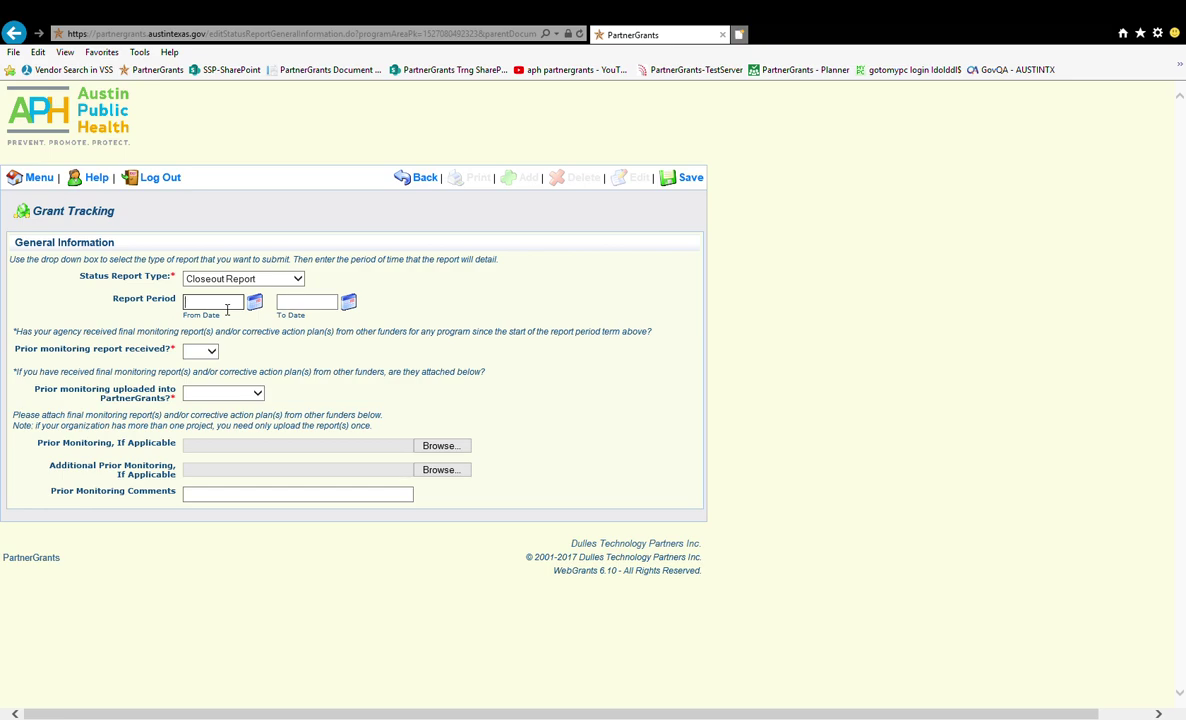
{"action": "type", "text": "09/01/2015"}
{"action": "key", "text": "Tab"}
{"action": "type", "text": "09/30/2"}
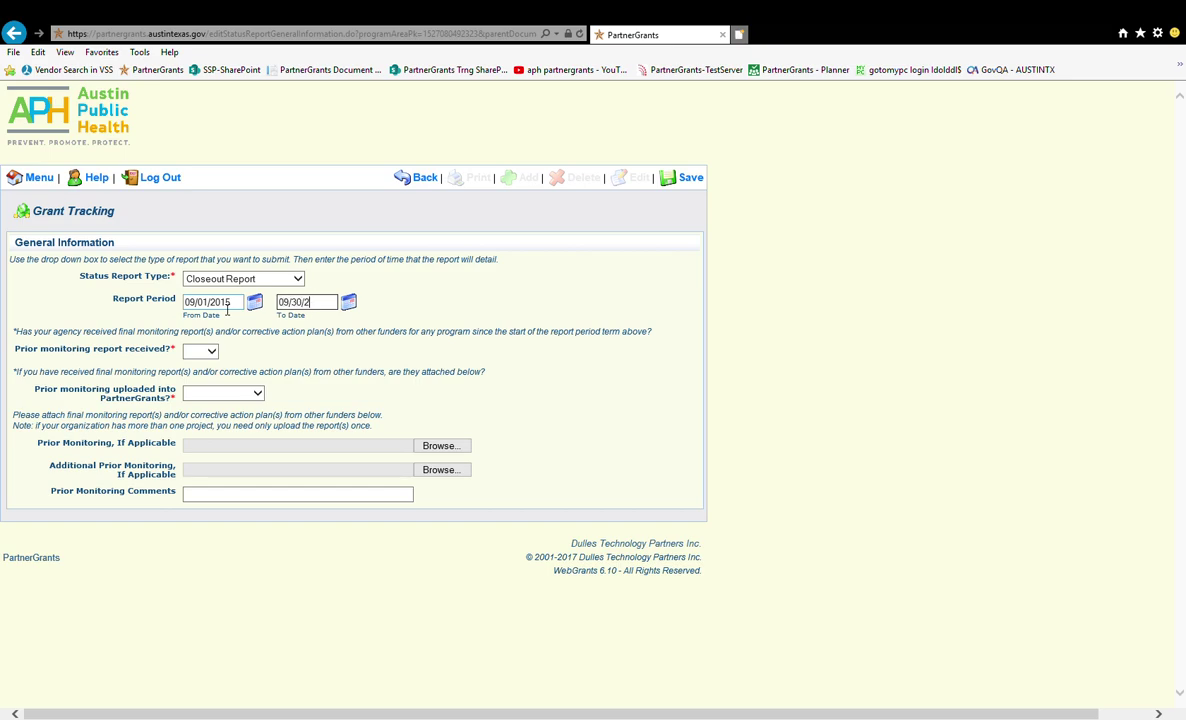
{"action": "type", "text": "019"}
Answer No for prior monitoring report received and Not Applicable for prior monitoring uploaded, and save the general information
{"action": "left_click", "coordinate": [200, 351]}
{"action": "left_click", "coordinate": [205, 376]}
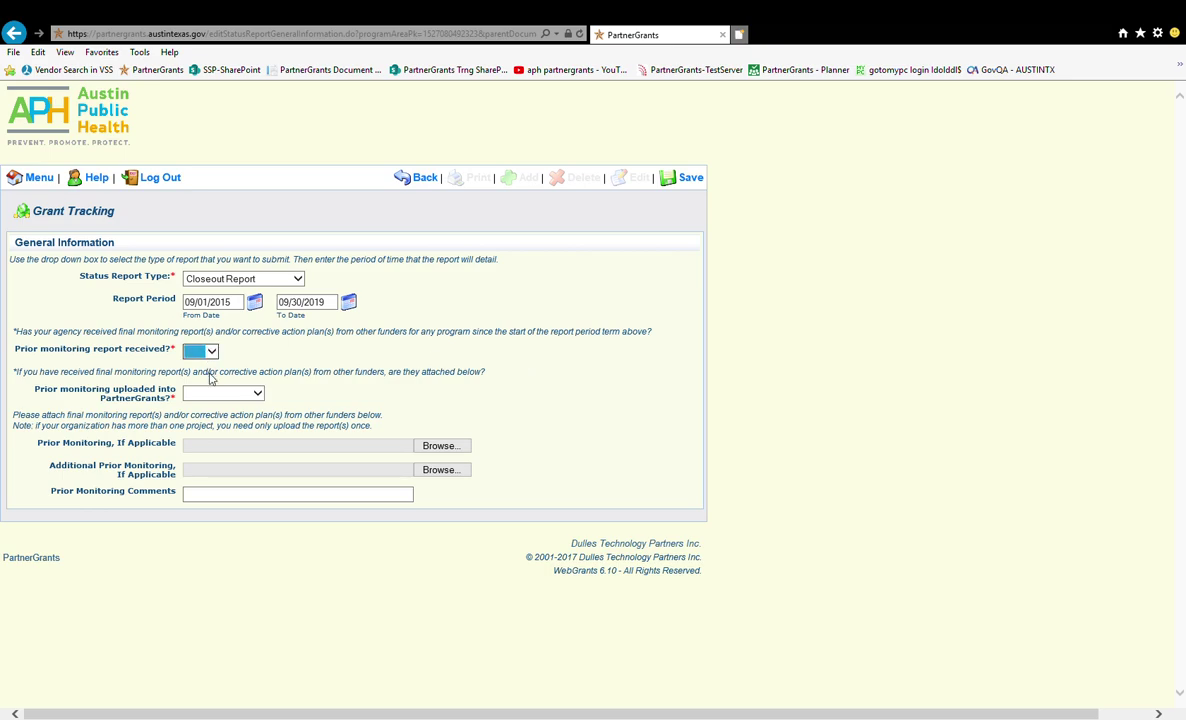
{"action": "left_click", "coordinate": [212, 390]}
{"action": "left_click", "coordinate": [222, 430]}
{"action": "left_click", "coordinate": [648, 408]}
{"action": "left_click", "coordinate": [688, 178]}
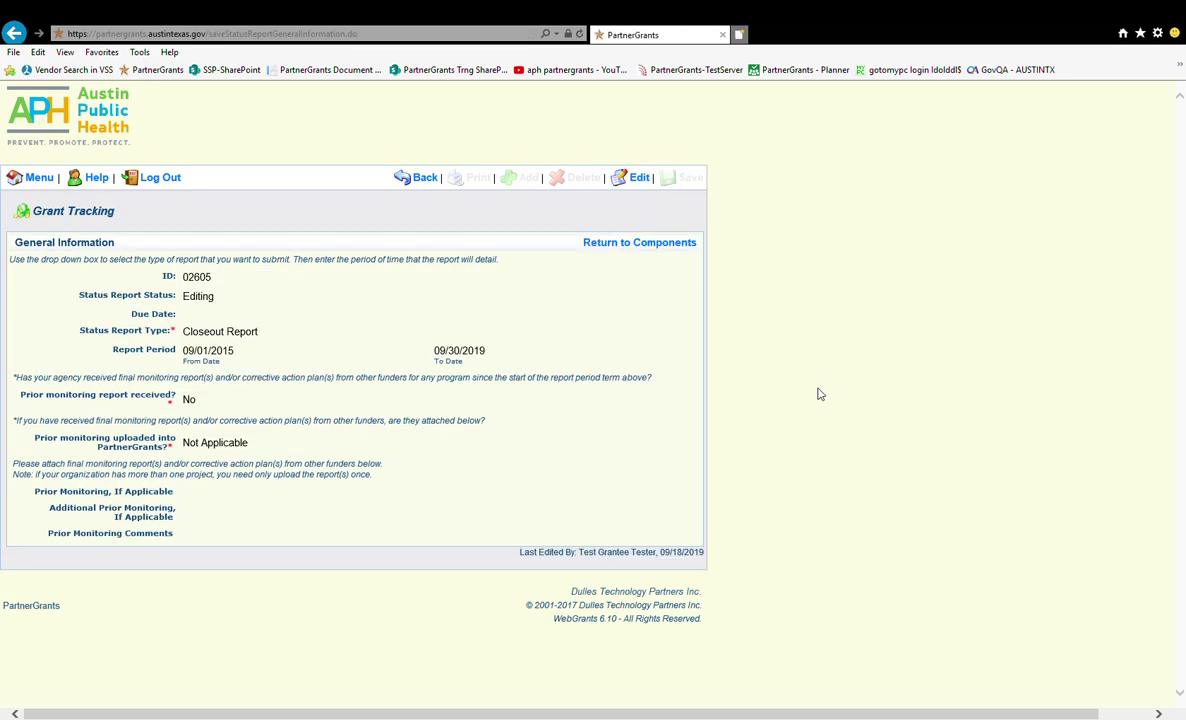
Return to the report's components and open the Contract Closeout form for editing
{"action": "left_click", "coordinate": [663, 248]}
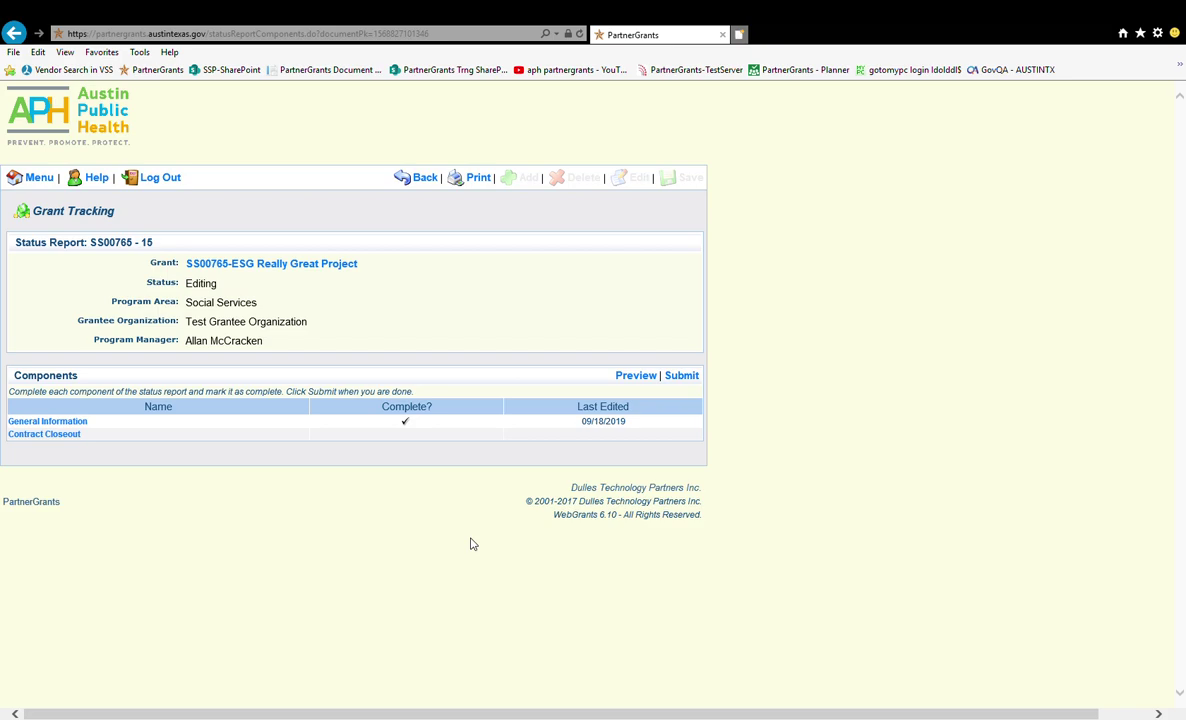
{"action": "left_click", "coordinate": [66, 437]}
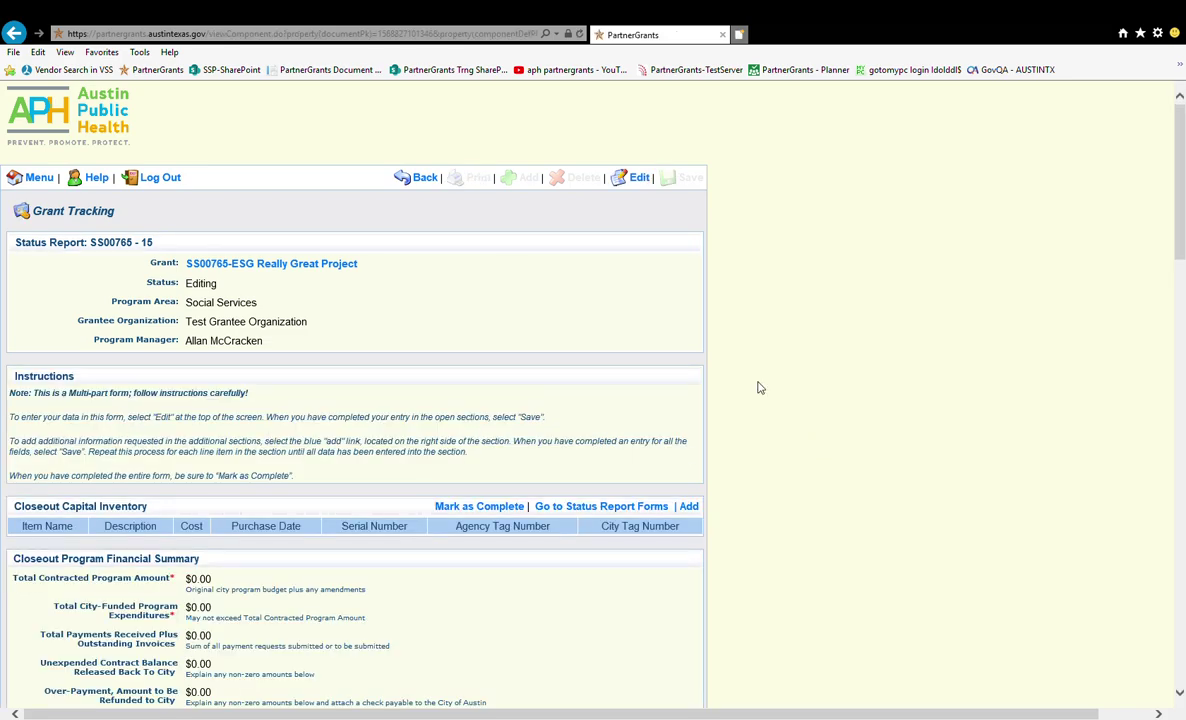
{"action": "left_click", "coordinate": [637, 177]}
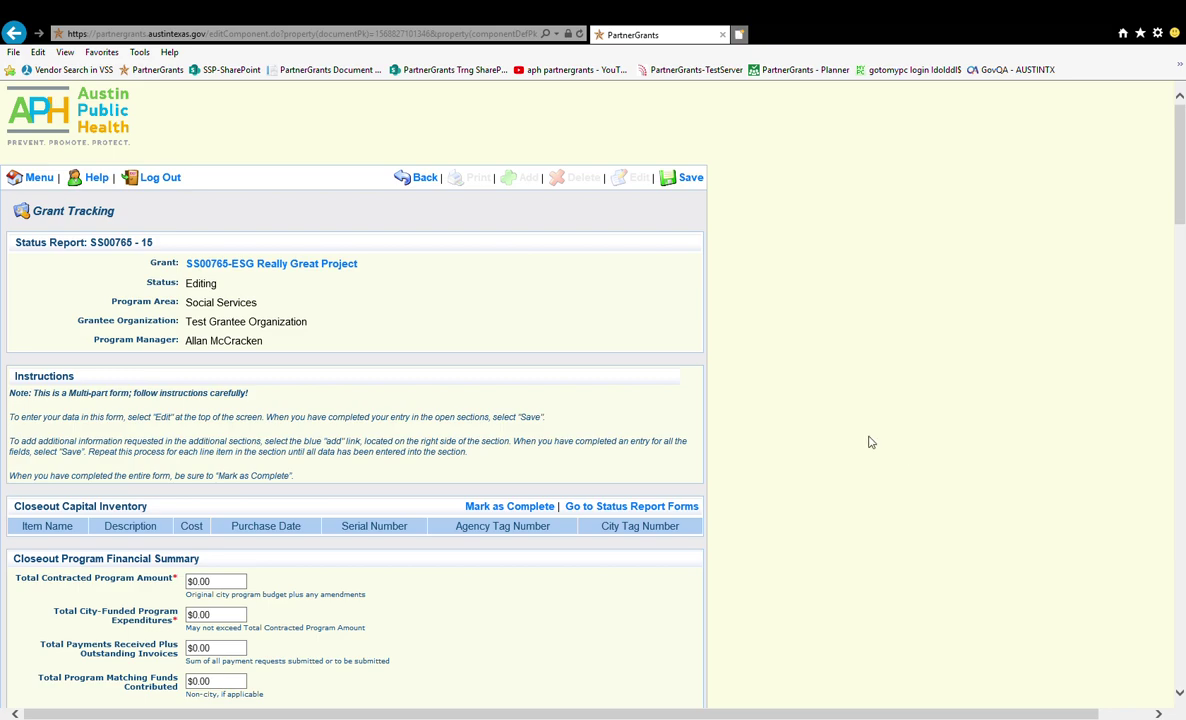
Enter 568883 as the total contracted program amount, total city-funded program expenditures, and total payments received plus outstanding invoices
{"action": "left_click", "coordinate": [200, 581]}
{"action": "type", "text": "568883"}
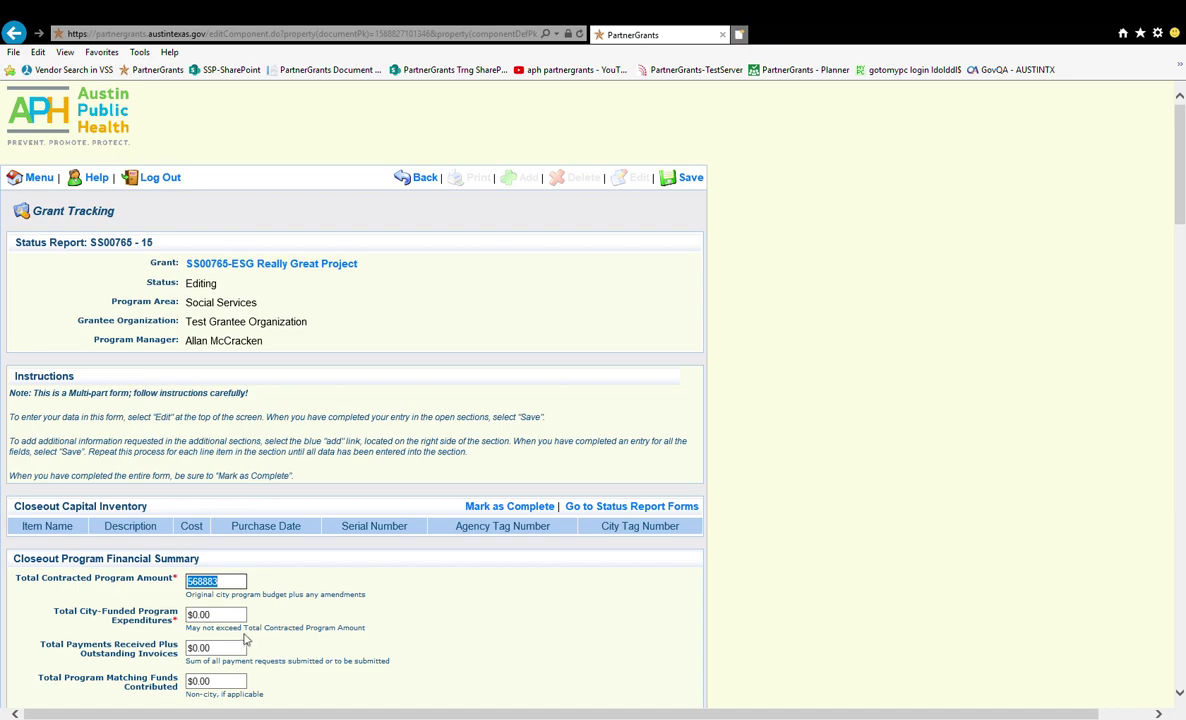
{"action": "key", "text": "Tab"}
{"action": "type", "text": "568883"}
{"action": "key", "text": "Tab"}
{"action": "type", "text": "568883"}
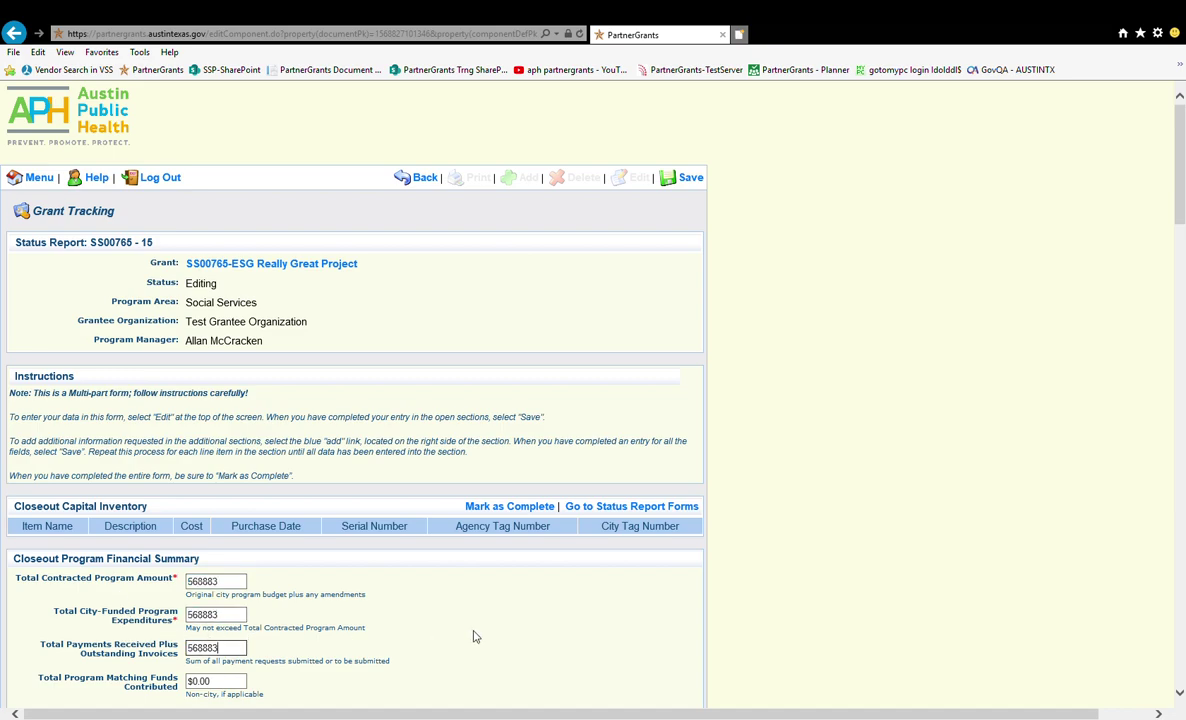
{"action": "left_click", "coordinate": [519, 635]}
Set the contract start date to 09/01/2015 and the contract end date to 09/30/2020 in the Closeout Program Summary
{"action": "scroll", "coordinate": [519, 635], "scroll_direction": "down", "scroll_amount": 2}
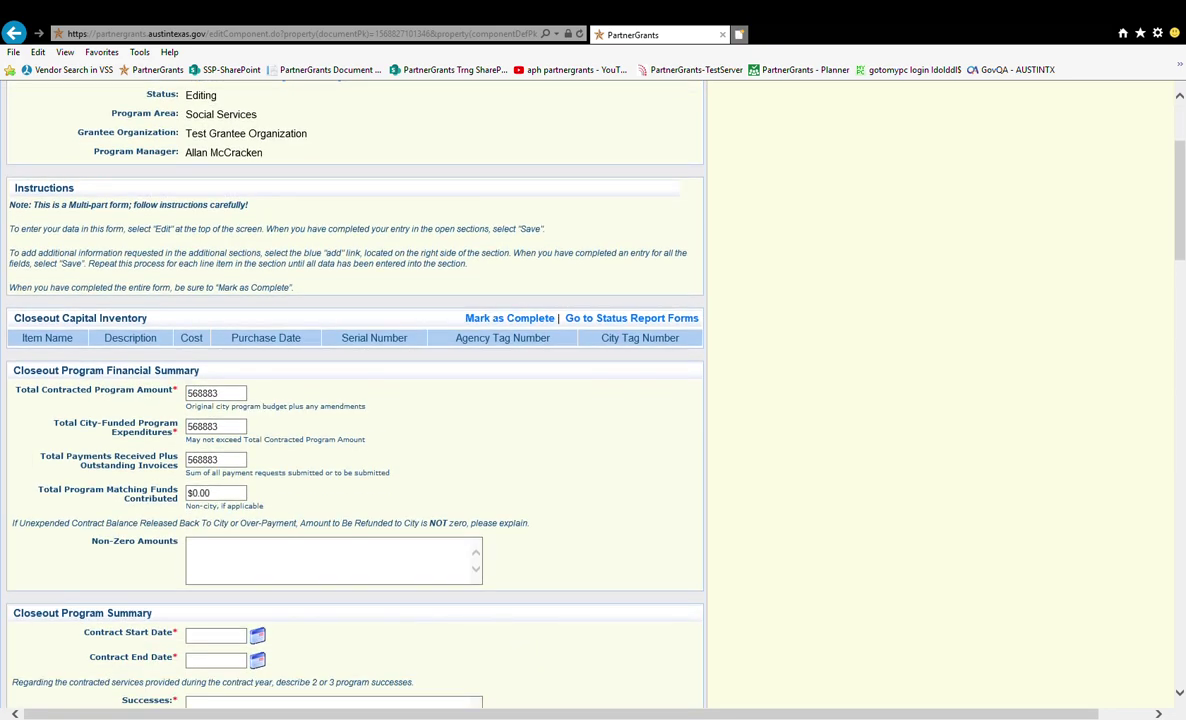
{"action": "left_click", "coordinate": [205, 640]}
{"action": "type", "text": "09/01/2015"}
{"action": "key", "text": "Tab"}
{"action": "type", "text": "0"}
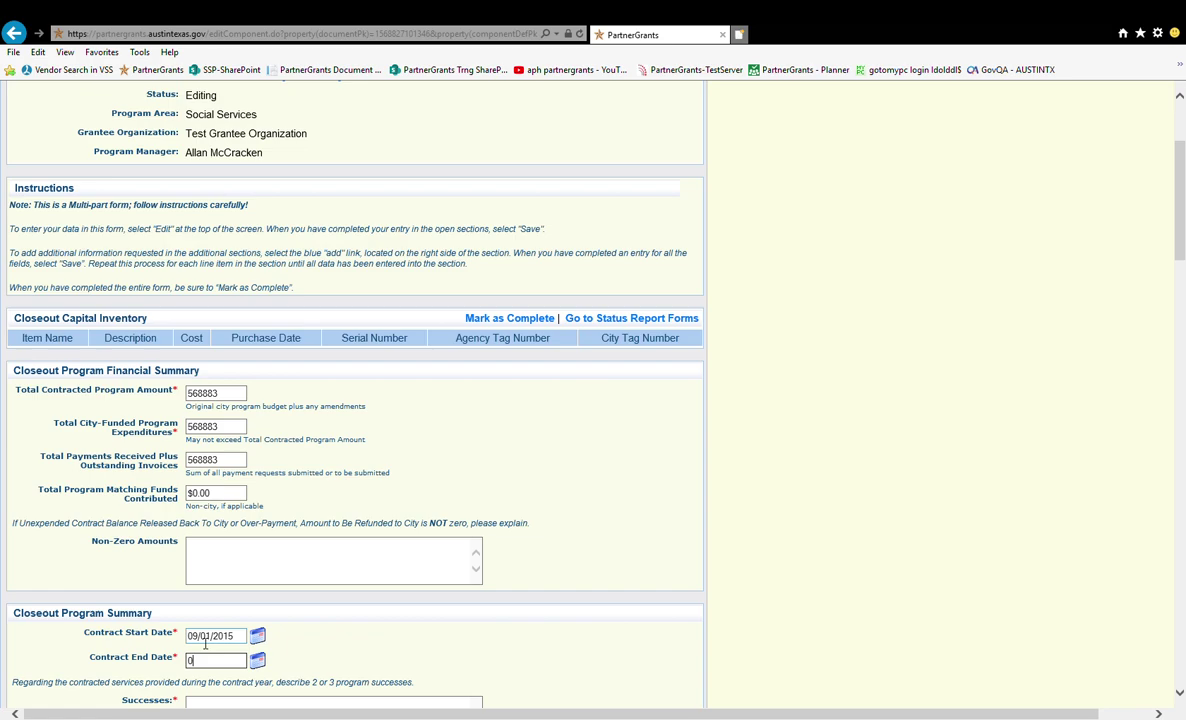
{"action": "type", "text": "9/30/2020"}
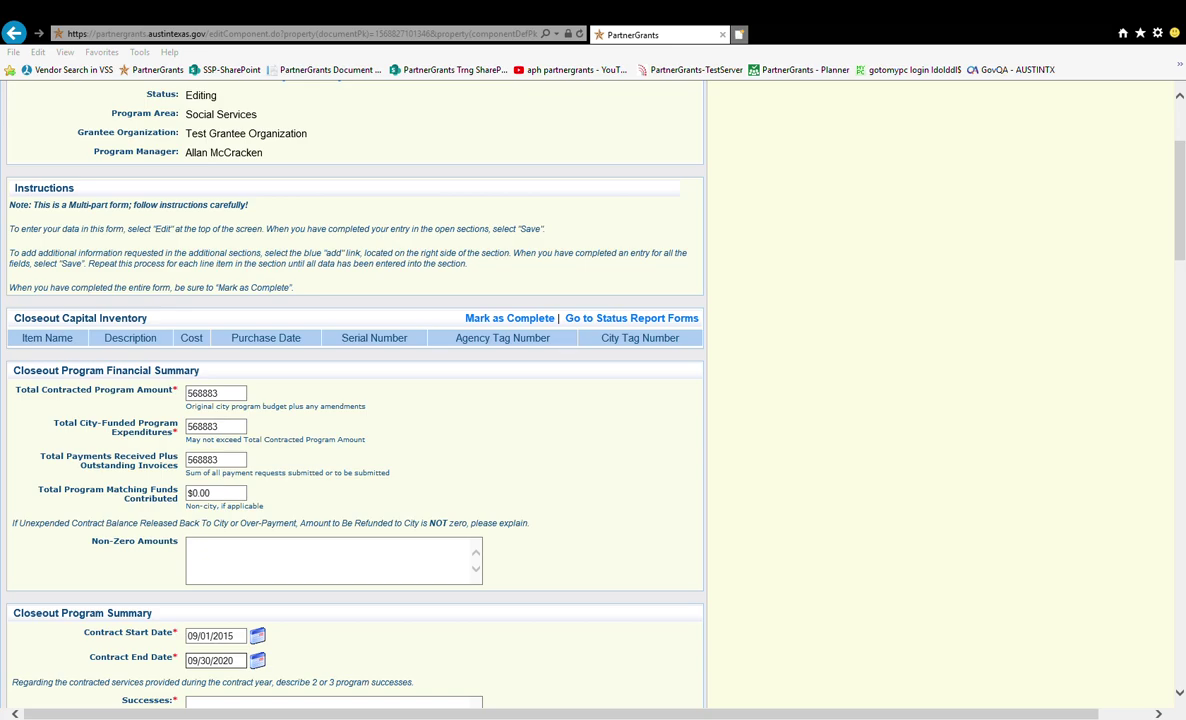
Fill Successes with the rebranding narrative, Challenges with the trauma-informed care outreach narrative, and Program Impact with the seminars and capacity-building narrative
{"action": "scroll", "coordinate": [466, 643], "scroll_direction": "down", "scroll_amount": 5}
{"action": "left_click", "coordinate": [320, 283]}
{"action": "key", "text": "ctrl+v"}
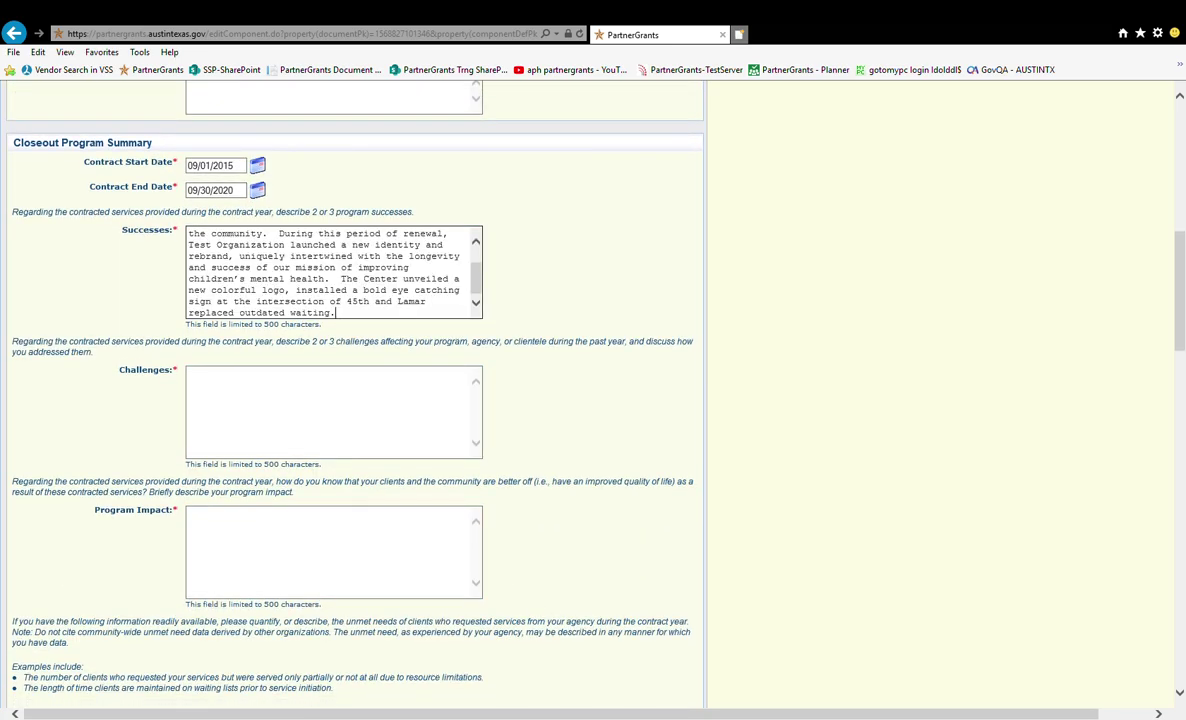
{"action": "left_click", "coordinate": [262, 397]}
{"action": "key", "text": "ctrl+v"}
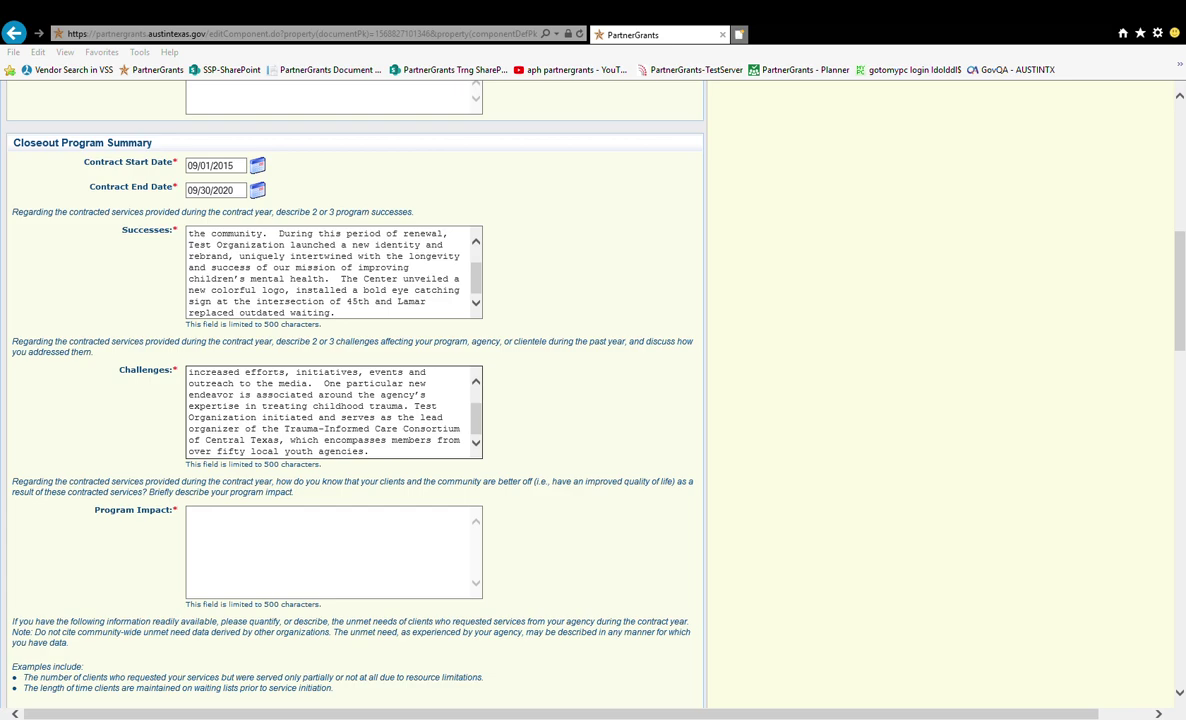
{"action": "left_click", "coordinate": [206, 567]}
{"action": "key", "text": "ctrl+v"}
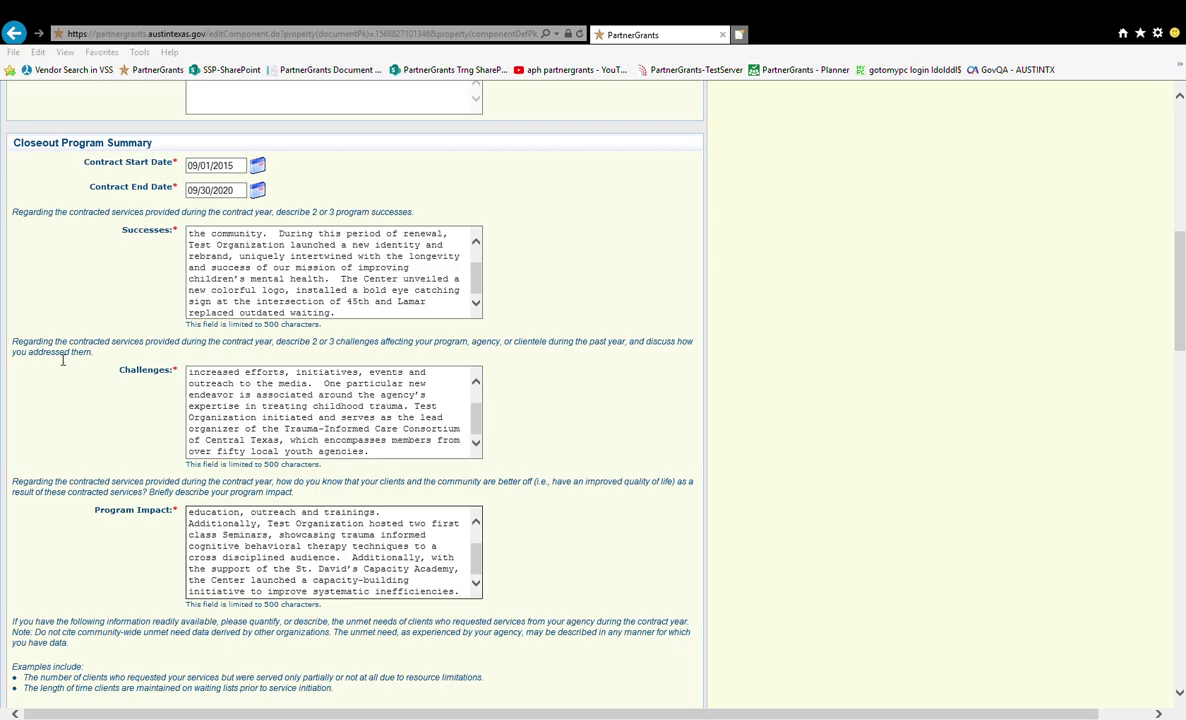
Fill Unmet Needs with the rebranding narrative, Trends with the media outreach and trauma care text, and Issue Area Updates with the capacity-building text
{"action": "scroll", "coordinate": [236, 355], "scroll_direction": "down", "scroll_amount": 5}
{"action": "left_click", "coordinate": [303, 180]}
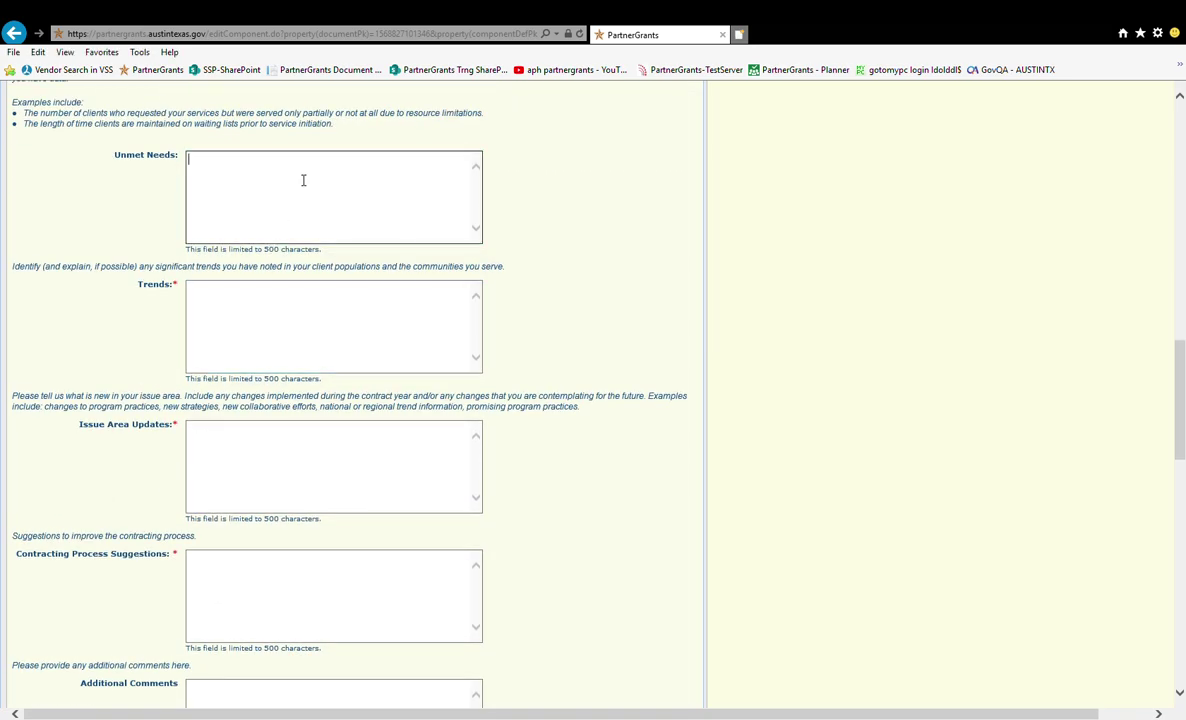
{"action": "type", "text": "Test Organization launched a new identity and rebrand, uniquely intertwined with the longevity and success of our mission of improving children’s mental health.  The Center unveiled a new colorful logo, installed a bold eye catching sign at the intersection of 45th and Lamar and replaced outdated waiting and conference room furnishings."}
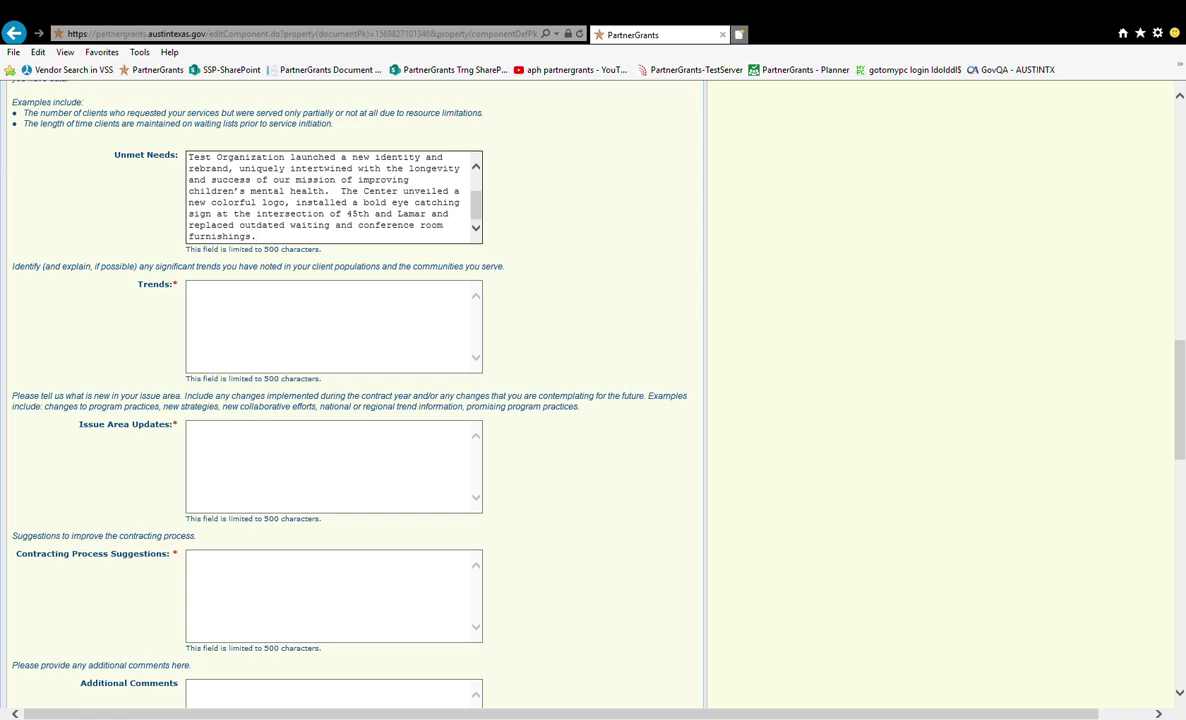
{"action": "left_click", "coordinate": [279, 311]}
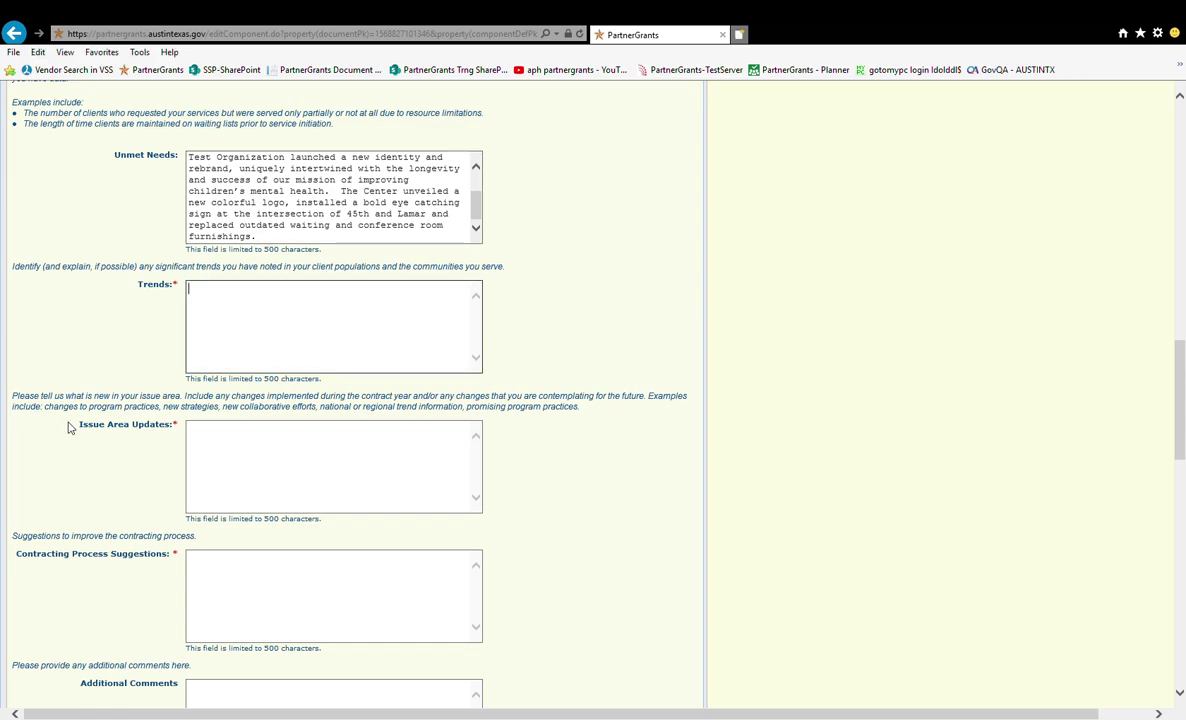
{"action": "key", "text": "ctrl+v"}
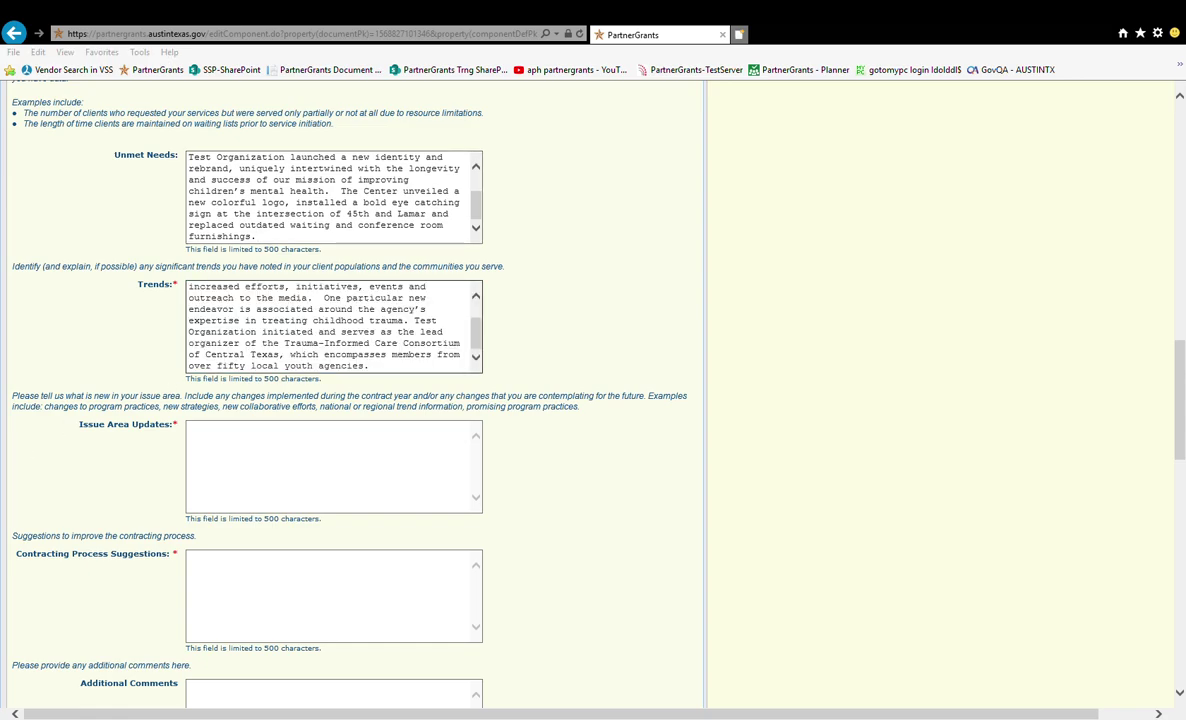
{"action": "left_click", "coordinate": [413, 487]}
{"action": "key", "text": "ctrl+v"}
{"action": "scroll", "coordinate": [147, 545], "scroll_direction": "down", "scroll_amount": 4}
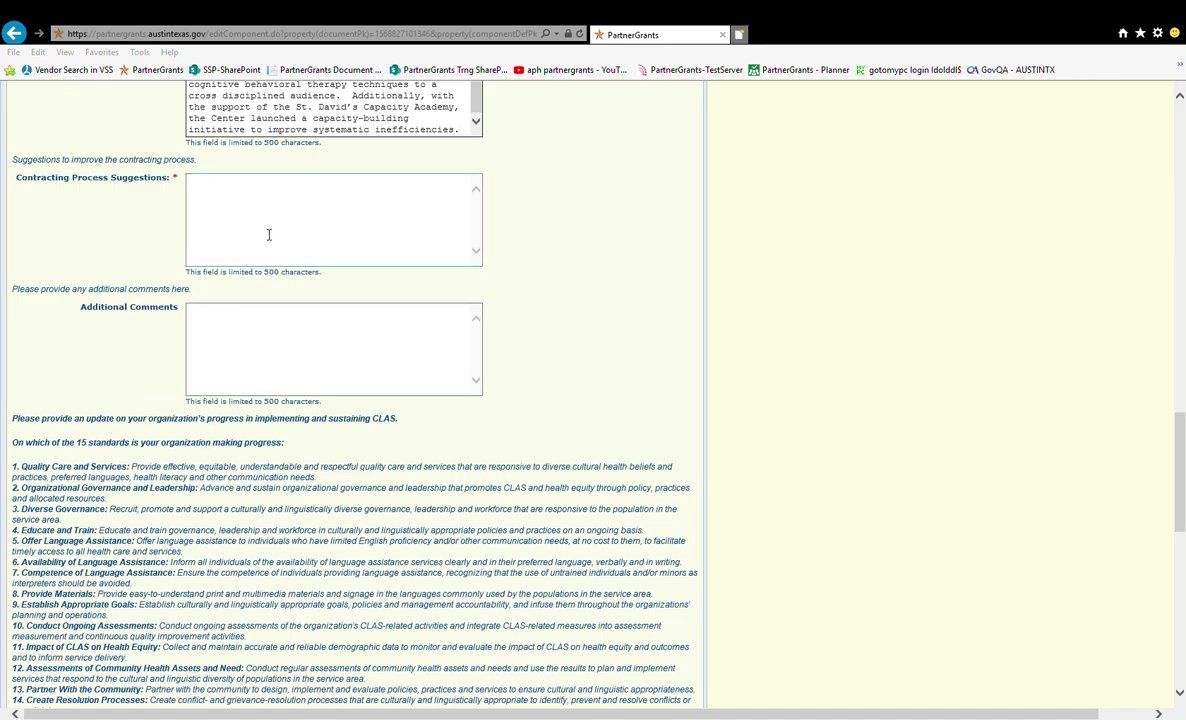
Fill Contracting Process Suggestions with the rebranding narrative and Additional Comments with the media outreach and trauma-informed care text
{"action": "left_click", "coordinate": [250, 218]}
{"action": "type", "text": "Test Organization launched a new identity and rebrand, uniquely intertwined with the longevity and success of our mission of improving children’s mental health.  The Center unveiled a new colorful logo, installed a bold eye catching sign at the intersection of 45th and Lamar and replaced outdated waiting and conference room furnishings."}
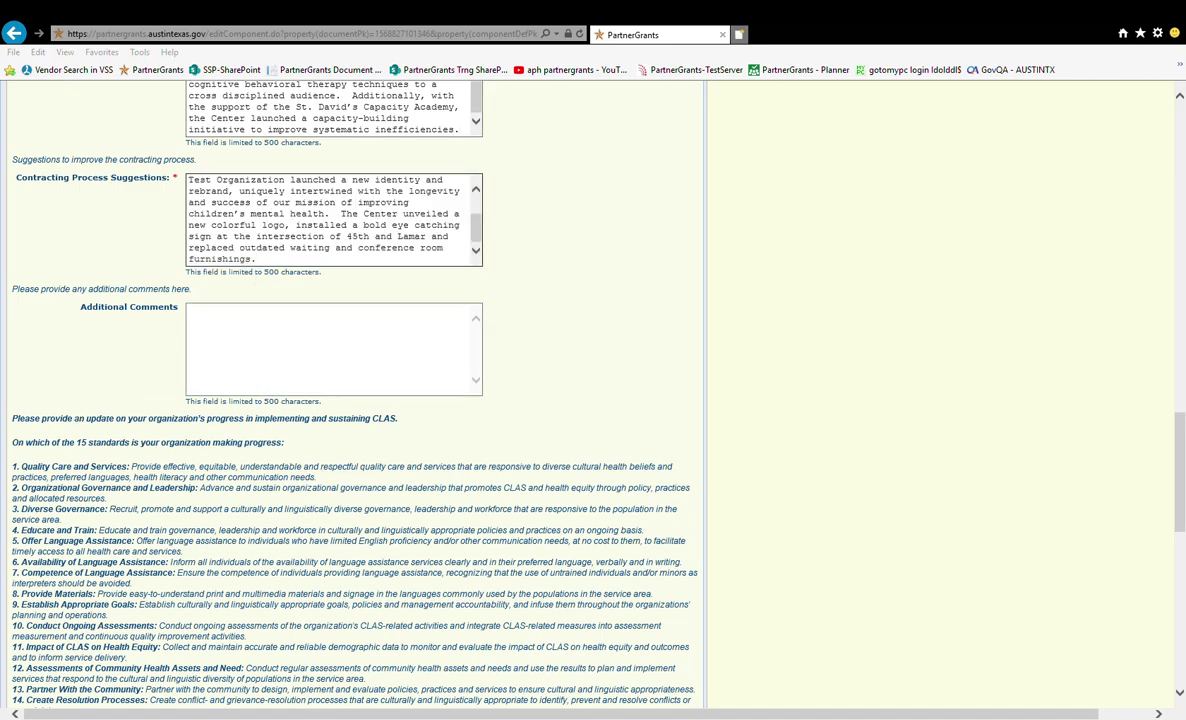
{"action": "left_click", "coordinate": [238, 358]}
{"action": "key", "text": "ctrl+v"}
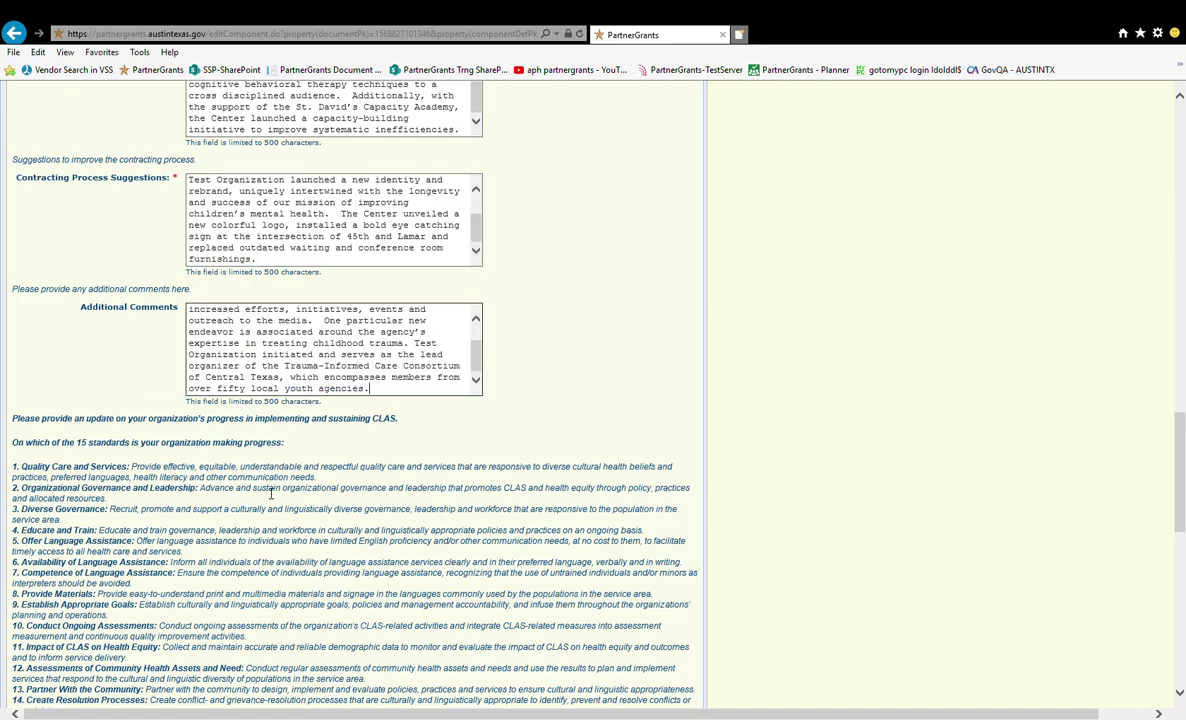
Select CLAS standards 5 Offer Language Assistance, 7 Competence of Language Assistance, and 10 Conduct Ongoing Assessments
{"action": "scroll", "coordinate": [248, 512], "scroll_direction": "down", "scroll_amount": 3}
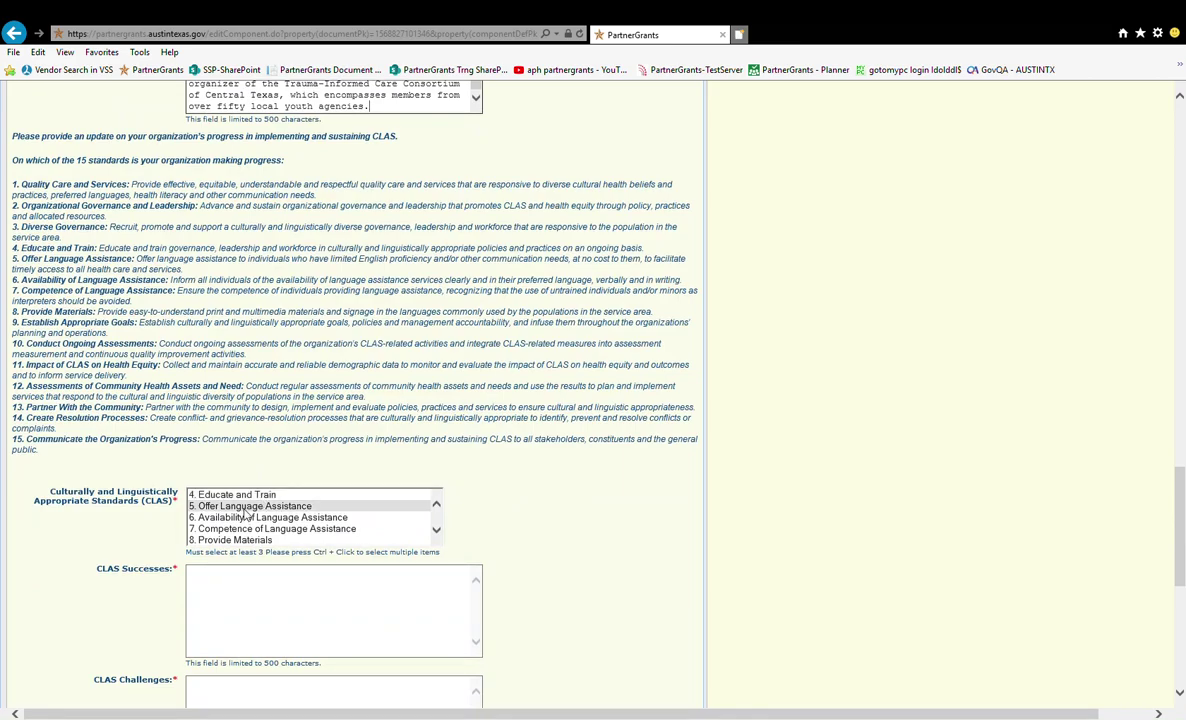
{"action": "left_click", "coordinate": [245, 506]}
{"action": "left_click", "coordinate": [246, 517], "text": "ctrl"}
{"action": "left_click", "coordinate": [250, 528], "text": "ctrl"}
{"action": "scroll", "coordinate": [253, 535], "scroll_direction": "down", "scroll_amount": 1}
{"action": "left_click", "coordinate": [253, 530], "text": "ctrl"}
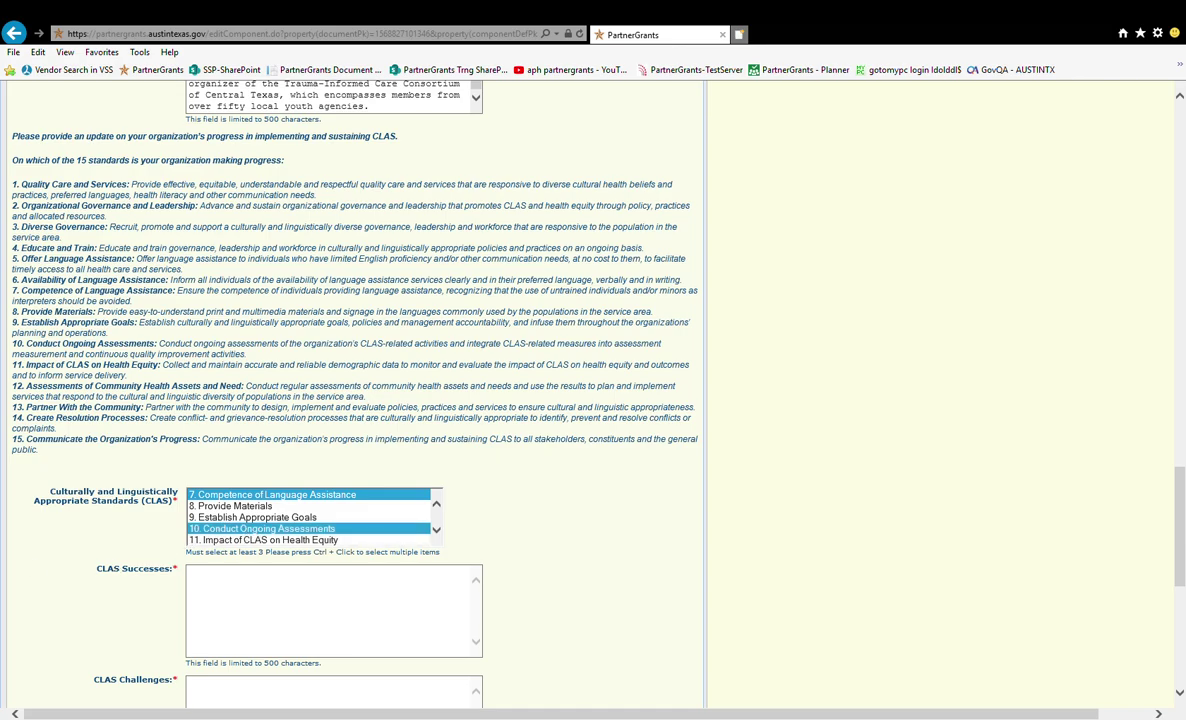
Fill CLAS Successes with the text on exceeded recruitment goals for staff and volunteers supporting culturally and linguistically diverse governance, leadership and workforce
{"action": "left_click", "coordinate": [240, 590]}
{"action": "type", "text": "Increased recruitment goals exceeded for staff, and volunteers that promote and support a culturally and linguistically diverse governance, leadership and workforce that are responsive to the population"}
{"action": "scroll", "coordinate": [139, 598], "scroll_direction": "down", "scroll_amount": 1}
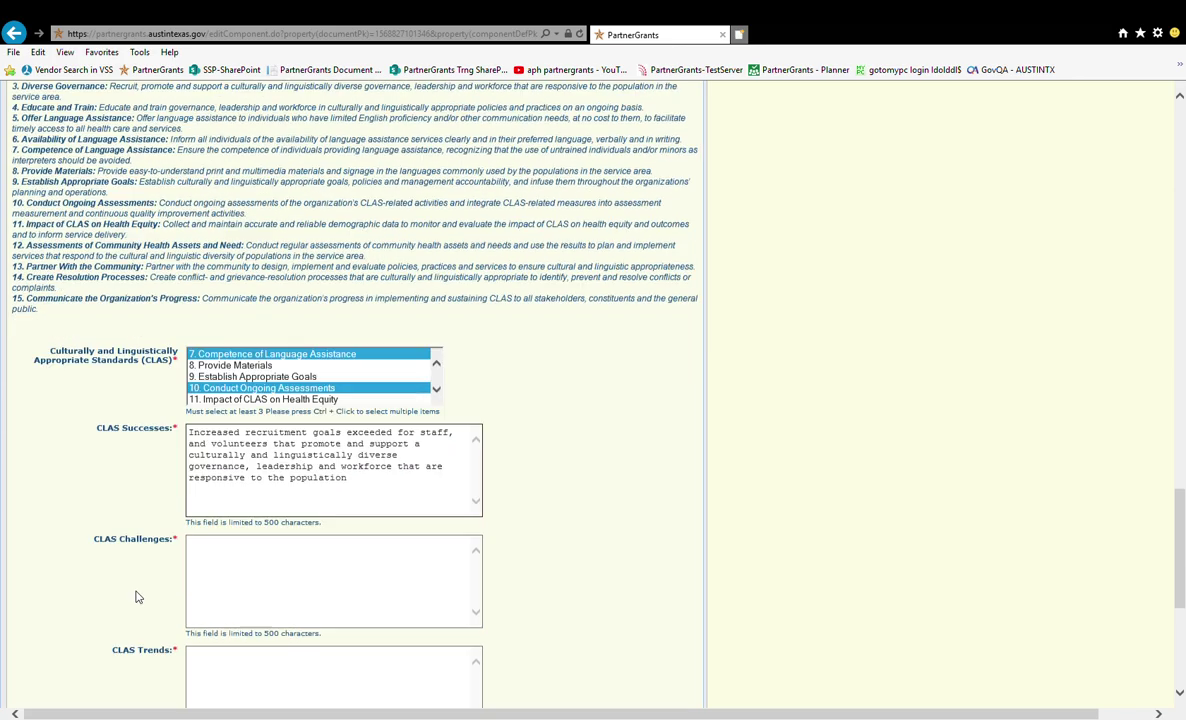
Fill CLAS Challenges with the board membership diversity text and CLAS Trends with the text on Central Texas's increasing cultural and linguistic needs
{"action": "scroll", "coordinate": [139, 598], "scroll_direction": "down", "scroll_amount": 3}
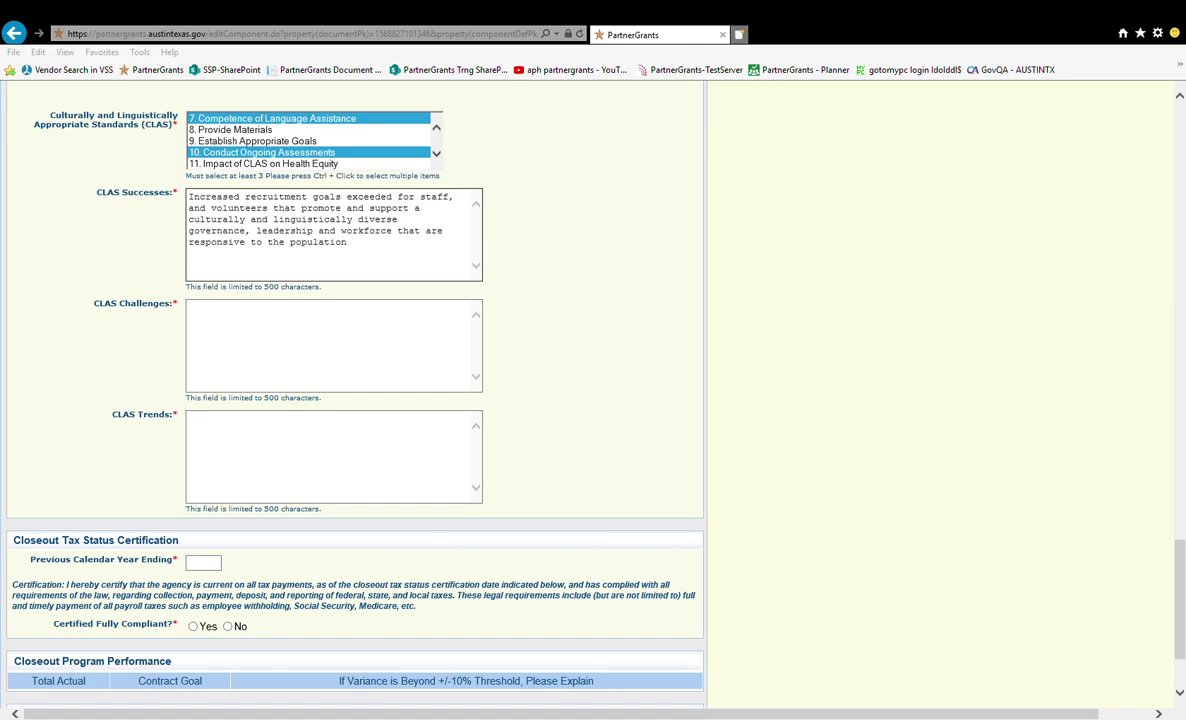
{"action": "left_click", "coordinate": [190, 312]}
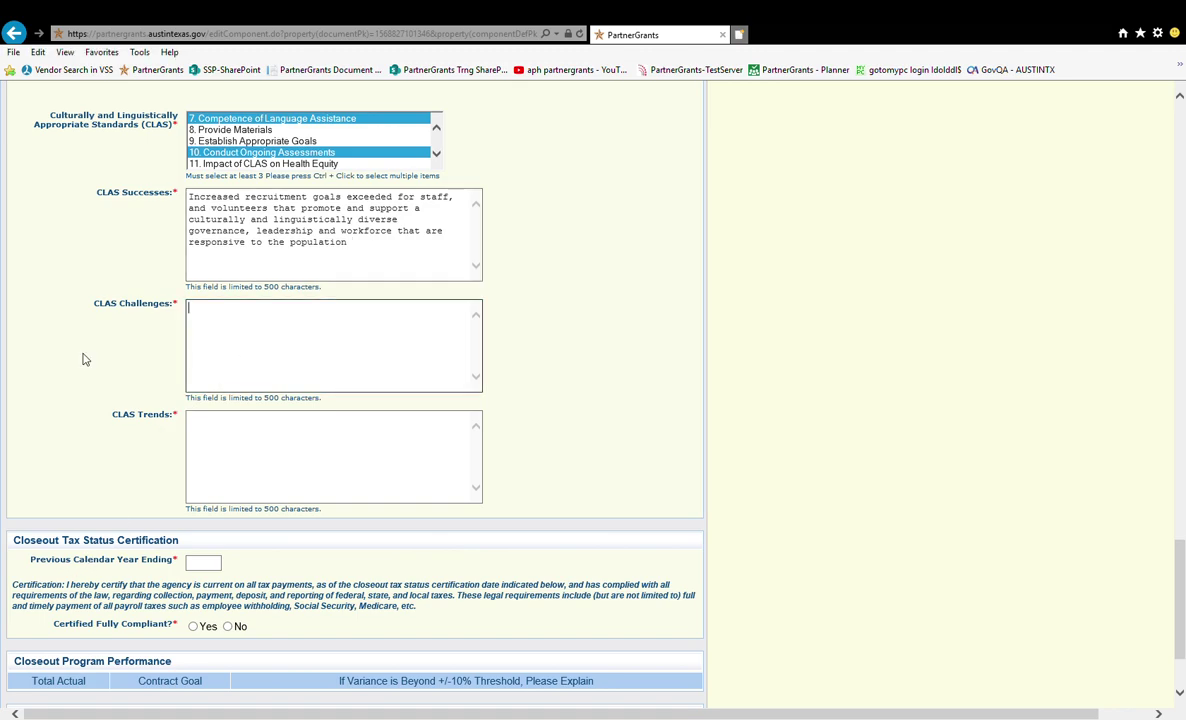
{"action": "type", "text": "Diversity of board membership still disproprionately uncharacteristic of clients served."}
{"action": "key", "text": "alt+Tab"}
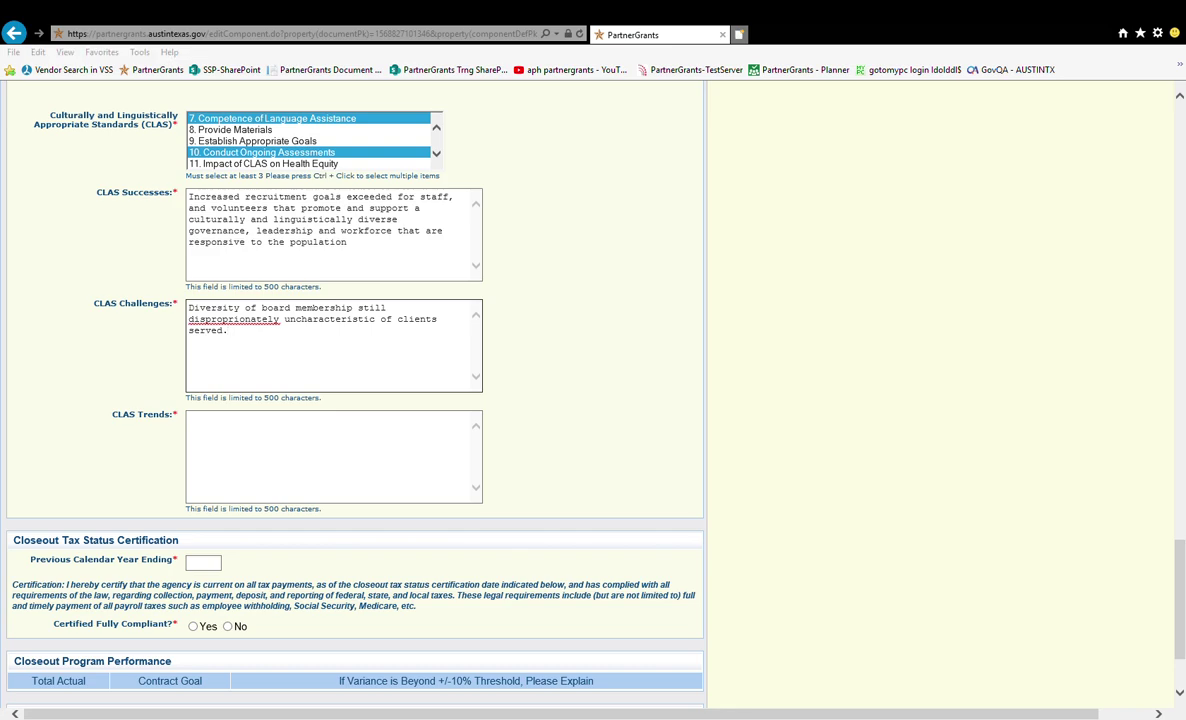
{"action": "left_click", "coordinate": [381, 439]}
{"action": "type", "text": "Central Texas remains a nationally recognized location to move to.  Diverse cultural and linguistic needs expected to increase."}
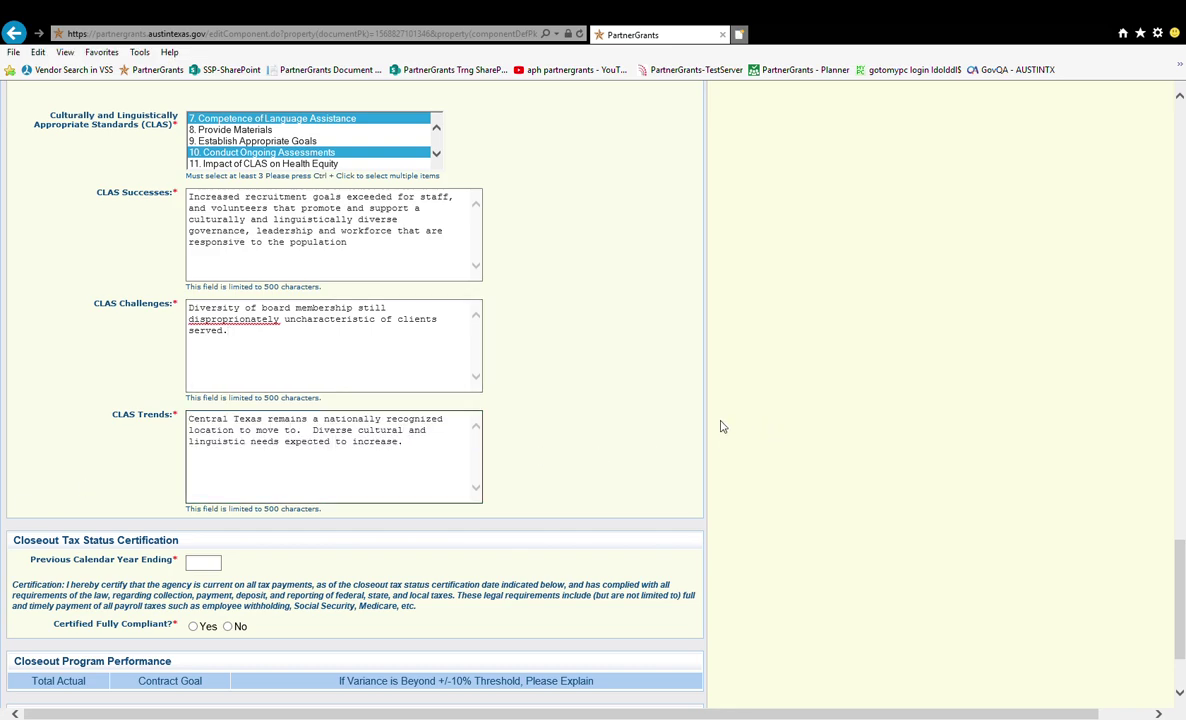
Set the tax status certification's previous calendar year ending to 2018, certify full compliance as Yes, and try to save the form
{"action": "left_click", "coordinate": [200, 563]}
{"action": "type", "text": "2018"}
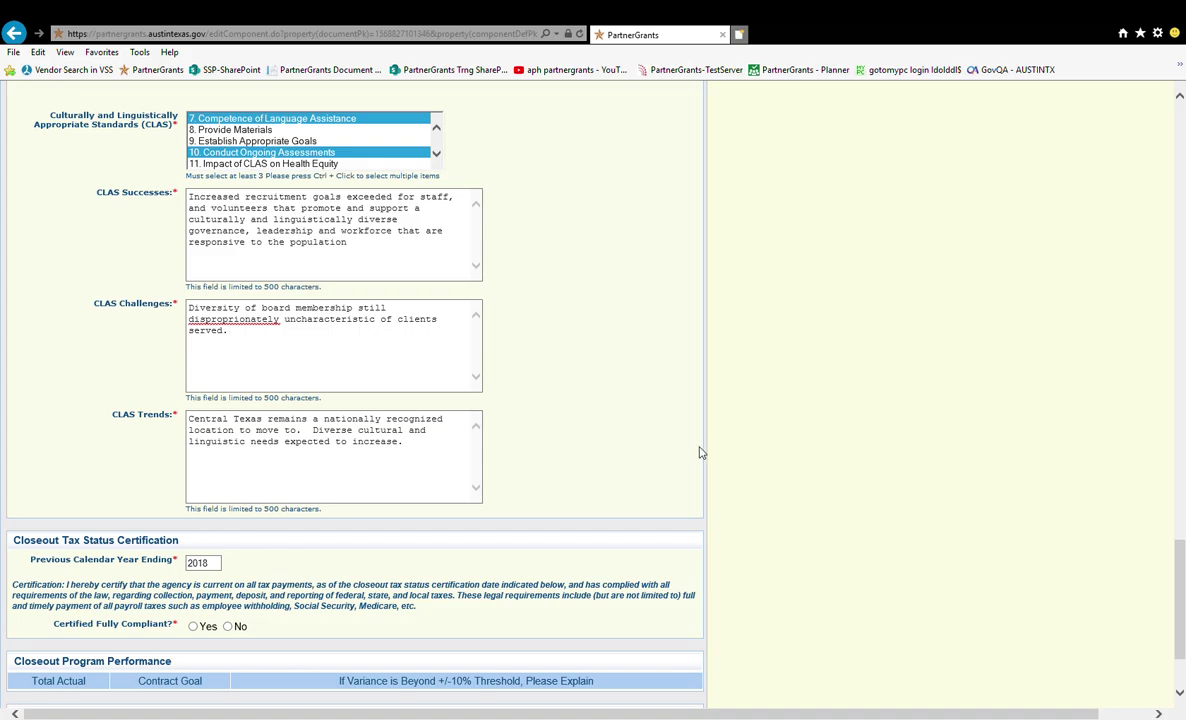
{"action": "left_click", "coordinate": [193, 626]}
{"action": "scroll", "coordinate": [571, 373], "scroll_direction": "up", "scroll_amount": 5}
{"action": "scroll", "coordinate": [571, 373], "scroll_direction": "up", "scroll_amount": 15}
{"action": "left_click", "coordinate": [688, 178]}
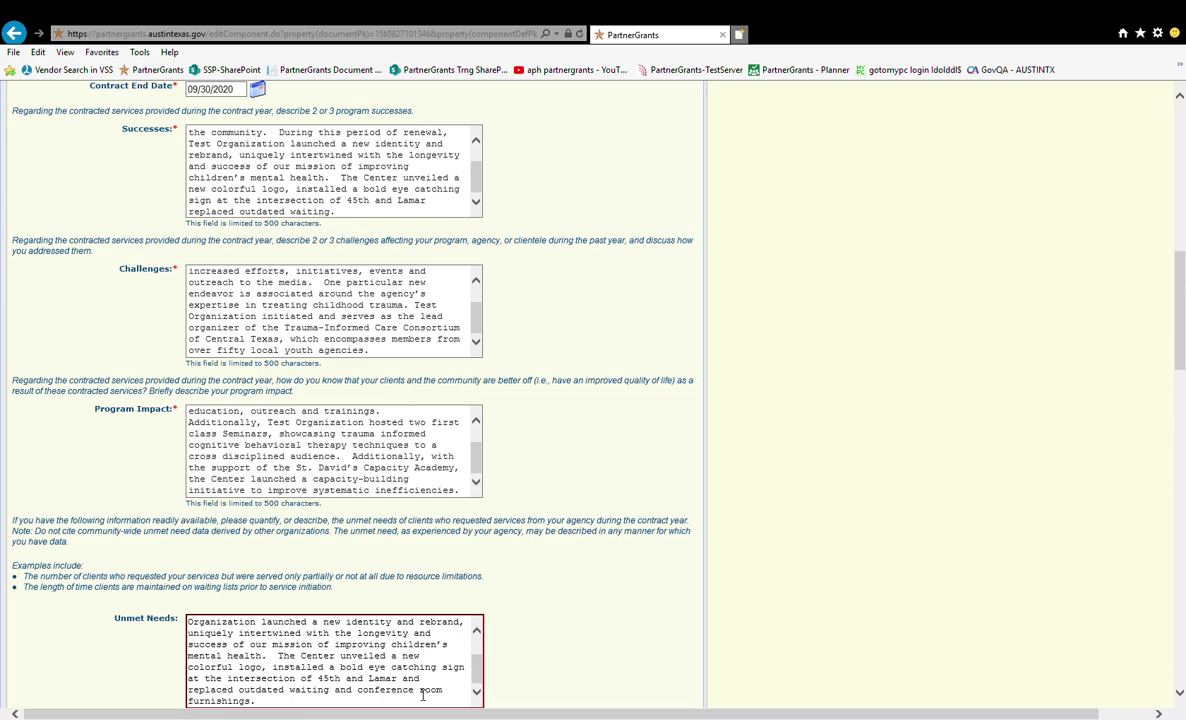
Shorten the Unmet Needs text so it ends with "replaced outdated waiting." and try to save the form again
{"action": "left_click_drag", "start_coordinate": [421, 694], "coordinate": [256, 701]}
{"action": "key", "text": "Delete"}
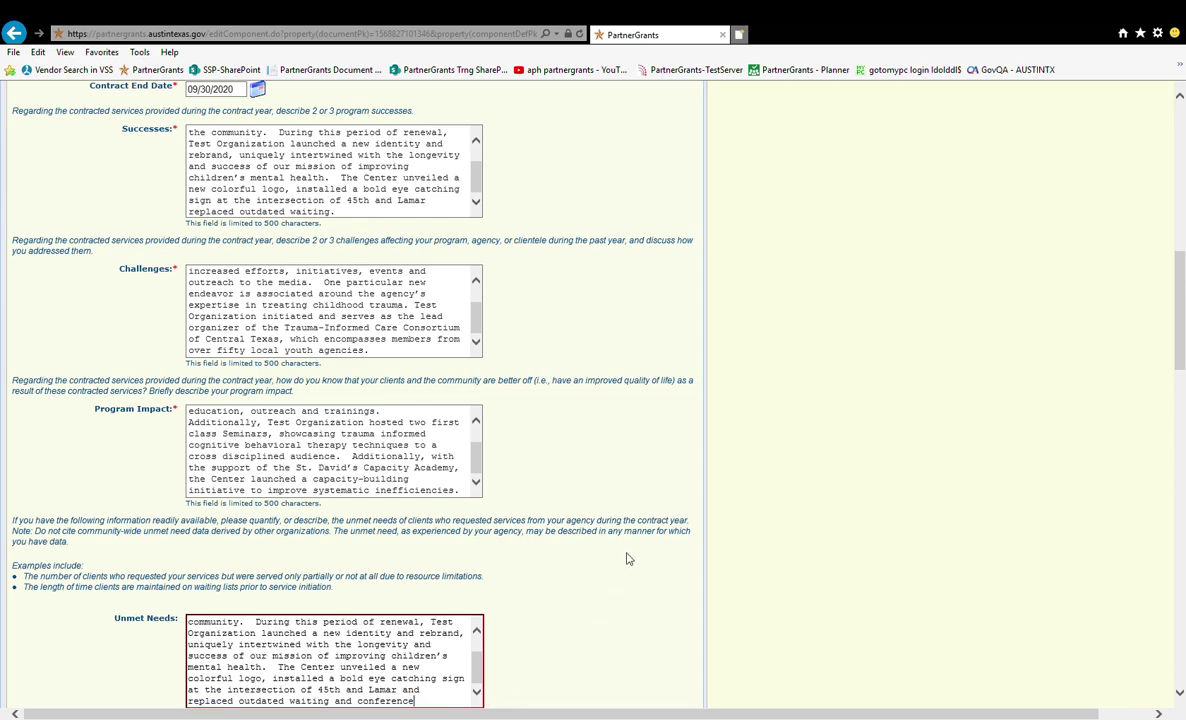
{"action": "left_click_drag", "start_coordinate": [334, 701], "coordinate": [188, 701]}
{"action": "key", "text": "shift+End"}
{"action": "key", "text": "Delete"}
{"action": "key", "text": "BackSpace"}
{"action": "scroll", "coordinate": [687, 452], "scroll_direction": "up", "scroll_amount": 3}
{"action": "scroll", "coordinate": [687, 452], "scroll_direction": "up", "scroll_amount": 6}
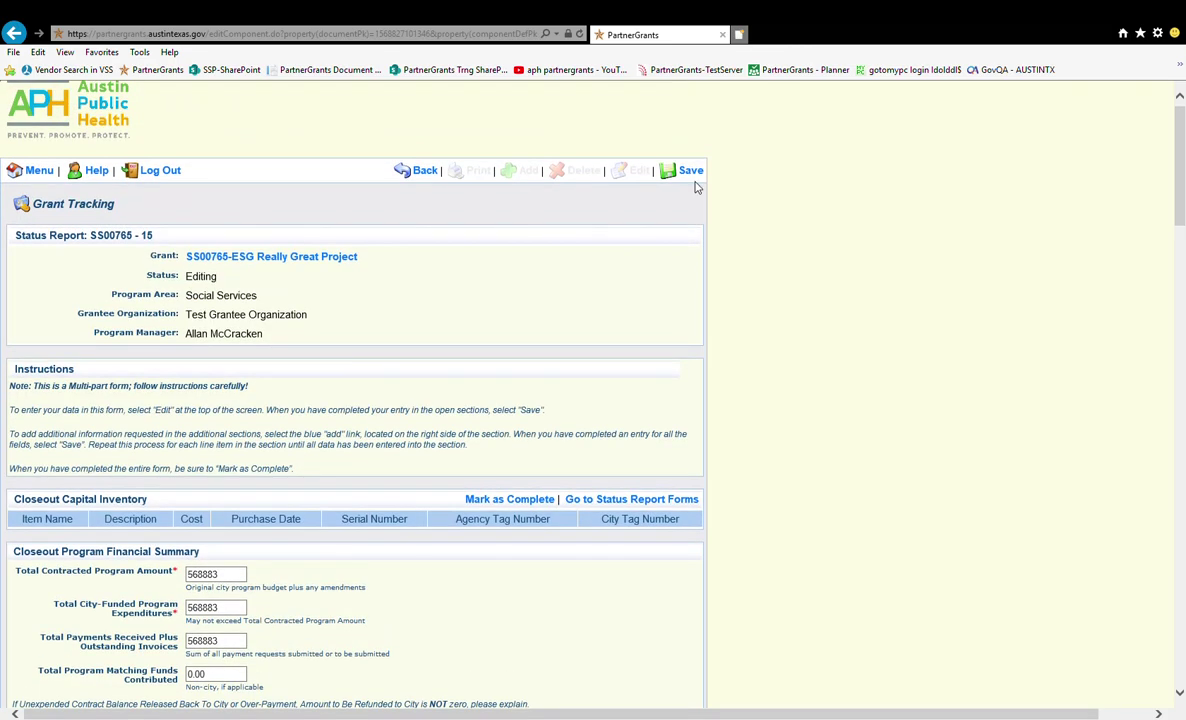
Trim the end of the Contracting Process Suggestions text to fit the 500-character limit and save the Contract Closeout form
{"action": "scroll", "coordinate": [678, 560], "scroll_direction": "down", "scroll_amount": 15}
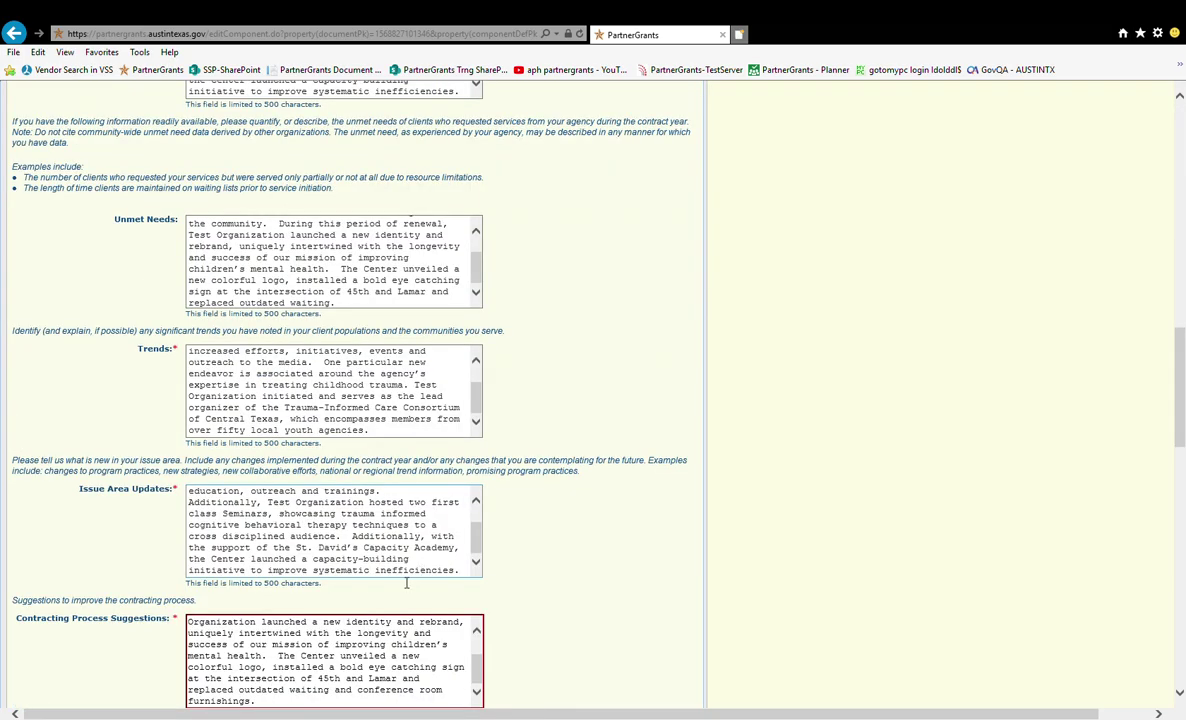
{"action": "left_click_drag", "start_coordinate": [348, 407], "coordinate": [250, 419]}
{"action": "key", "text": "BackSpace"}
{"action": "scroll", "coordinate": [654, 310], "scroll_direction": "up", "scroll_amount": 15}
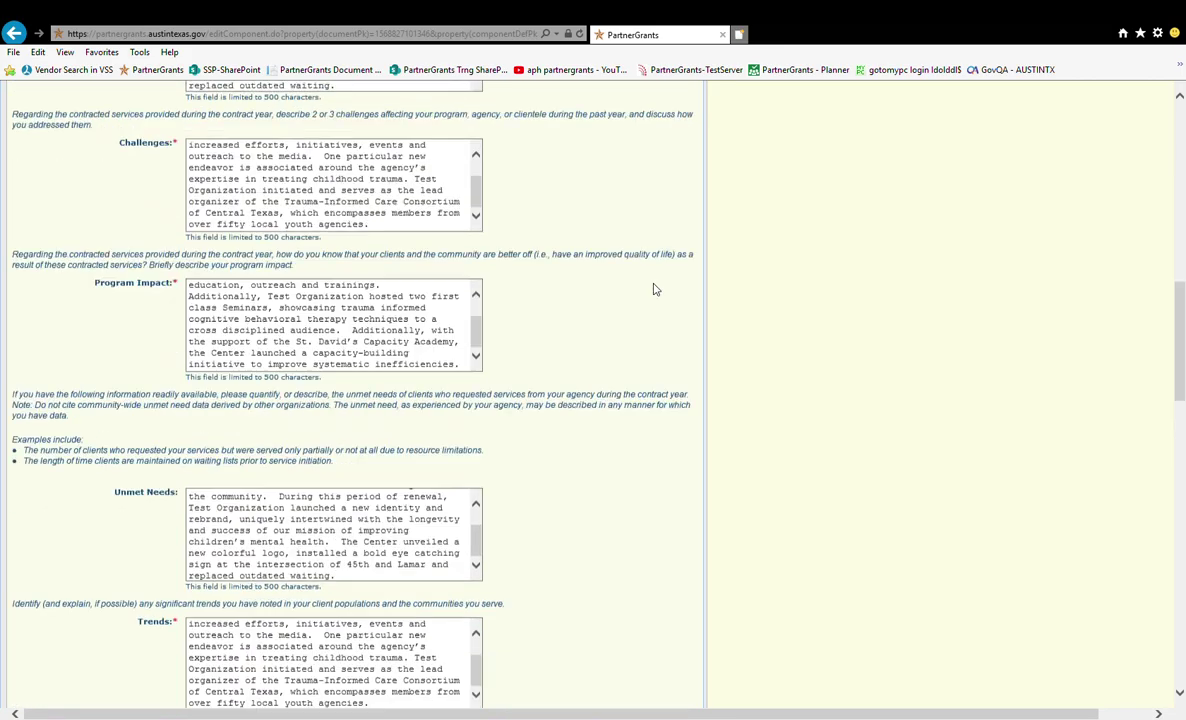
{"action": "scroll", "coordinate": [675, 164], "scroll_direction": "up", "scroll_amount": 3}
{"action": "left_click", "coordinate": [684, 179]}
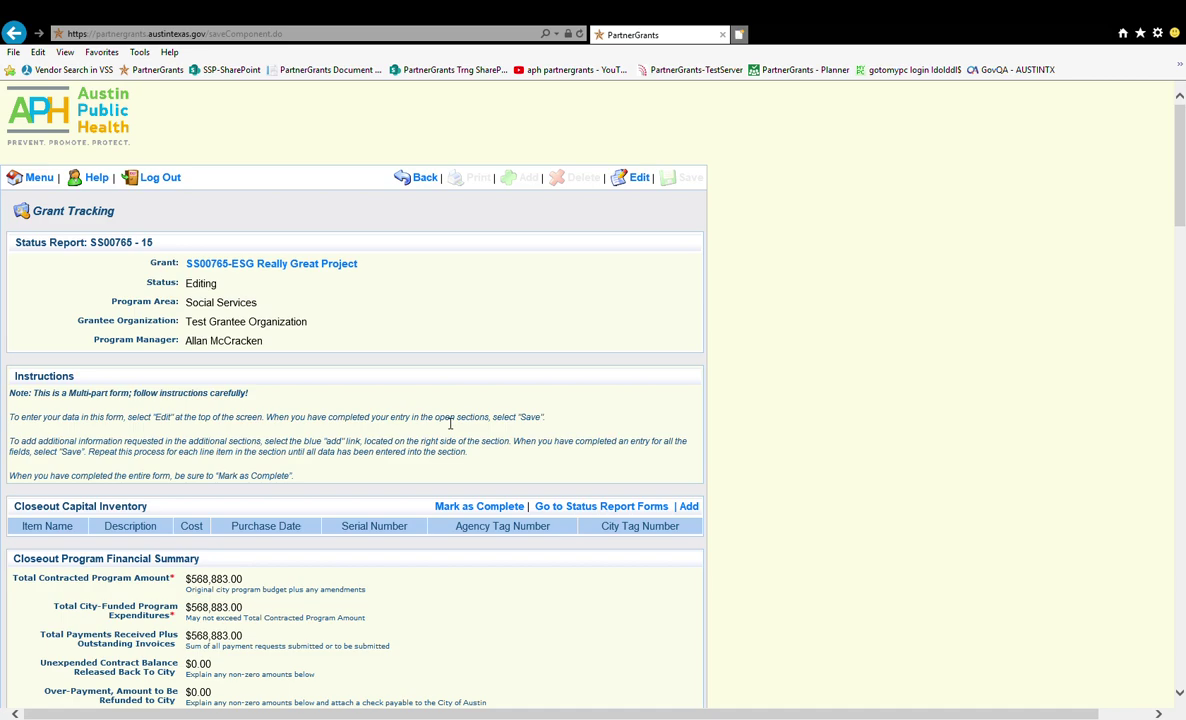
Add a Closeout Program Performance entry with a total actual of 1119 and a contract goal of 1218, and save it
{"action": "scroll", "coordinate": [450, 423], "scroll_direction": "down", "scroll_amount": 1}
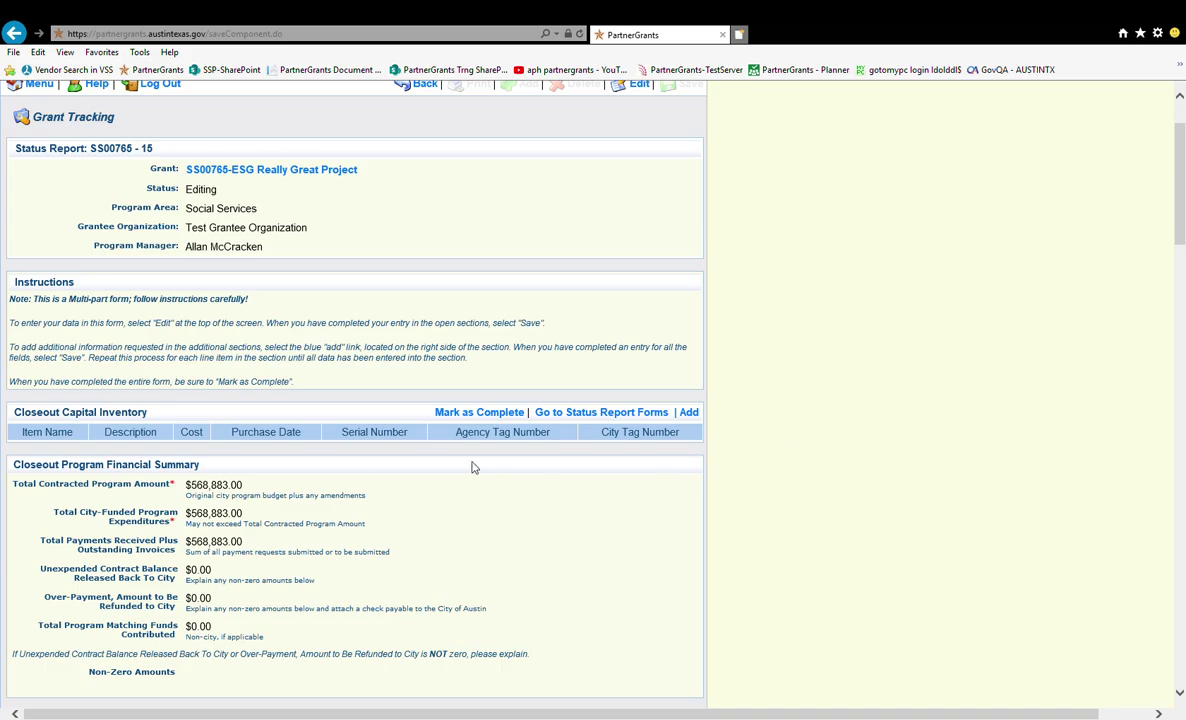
{"action": "scroll", "coordinate": [382, 428], "scroll_direction": "down", "scroll_amount": 1}
{"action": "scroll", "coordinate": [382, 428], "scroll_direction": "down", "scroll_amount": 20}
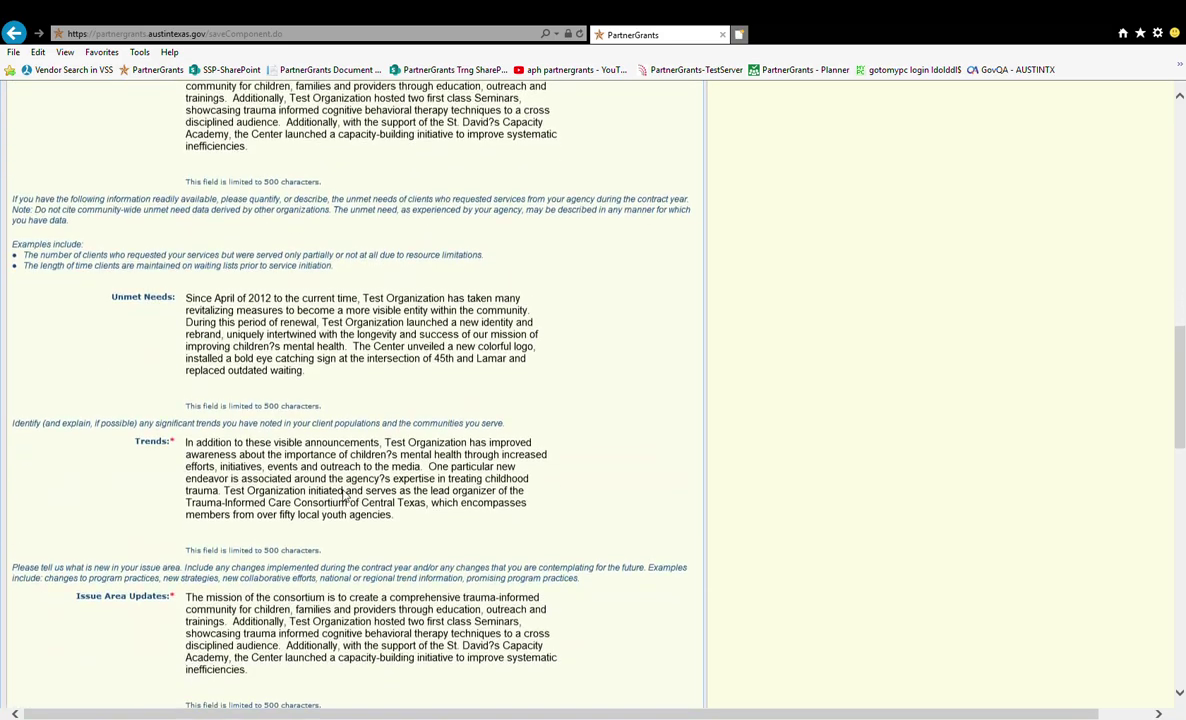
{"action": "scroll", "coordinate": [341, 497], "scroll_direction": "down", "scroll_amount": 2}
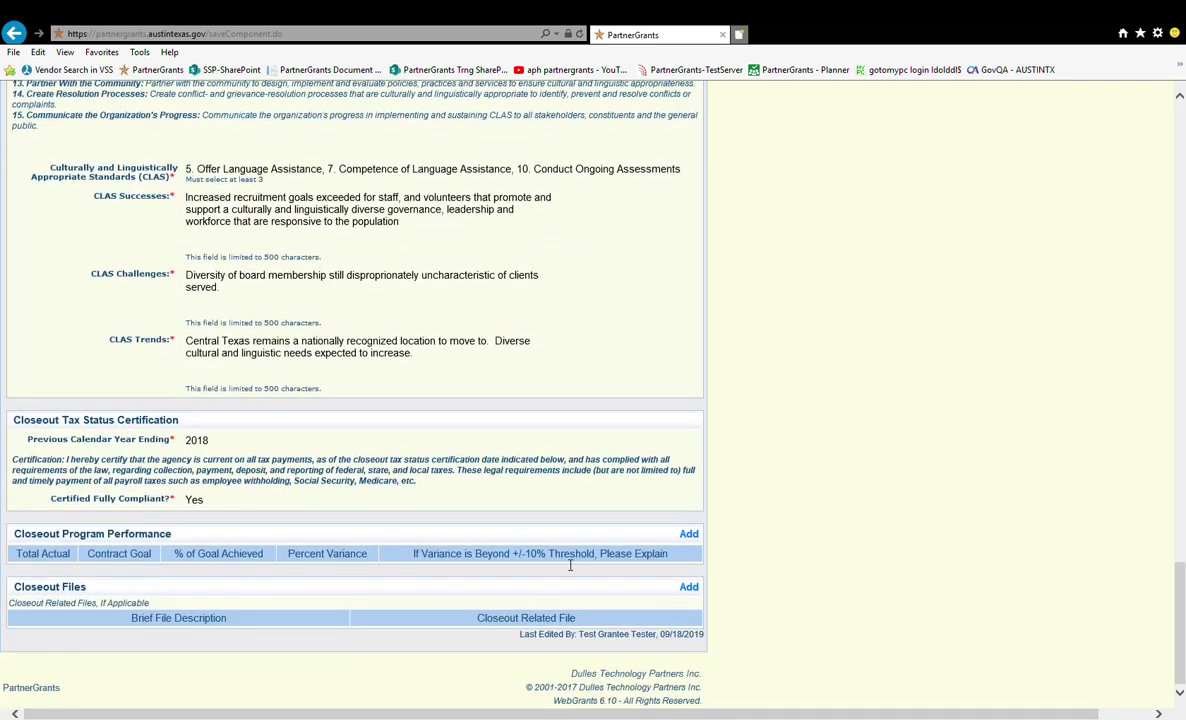
{"action": "left_click", "coordinate": [695, 537]}
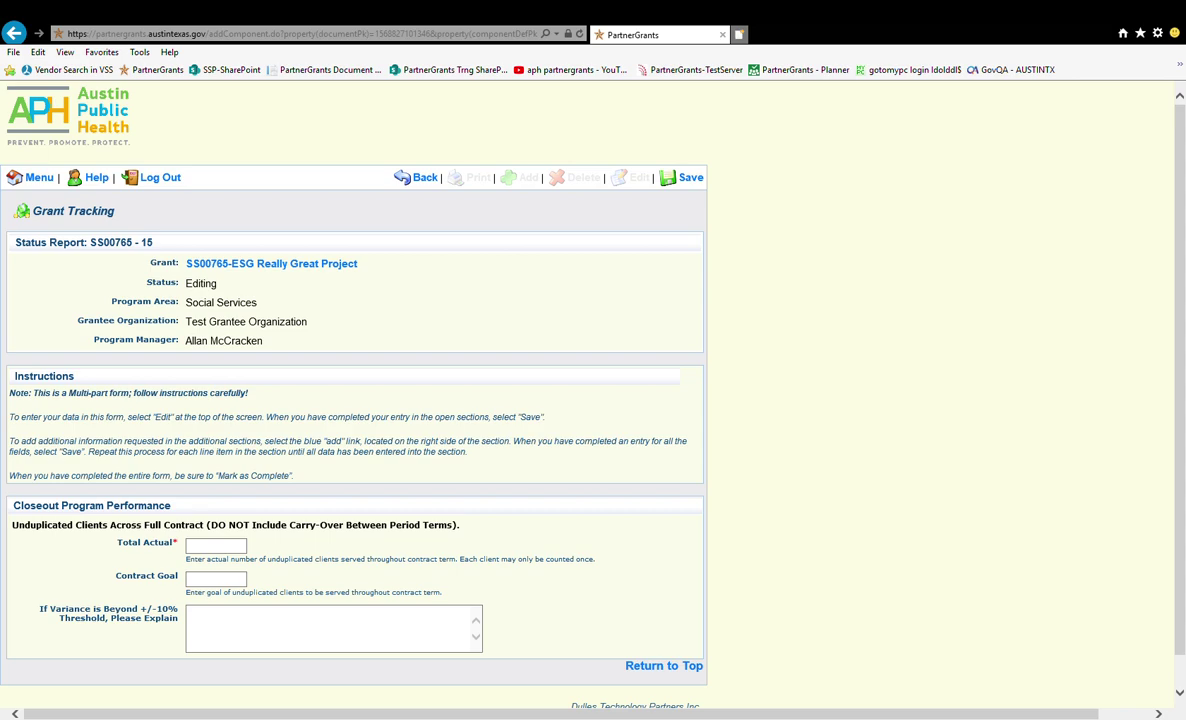
{"action": "left_click", "coordinate": [209, 548]}
{"action": "type", "text": "1119"}
{"action": "key", "text": "Tab"}
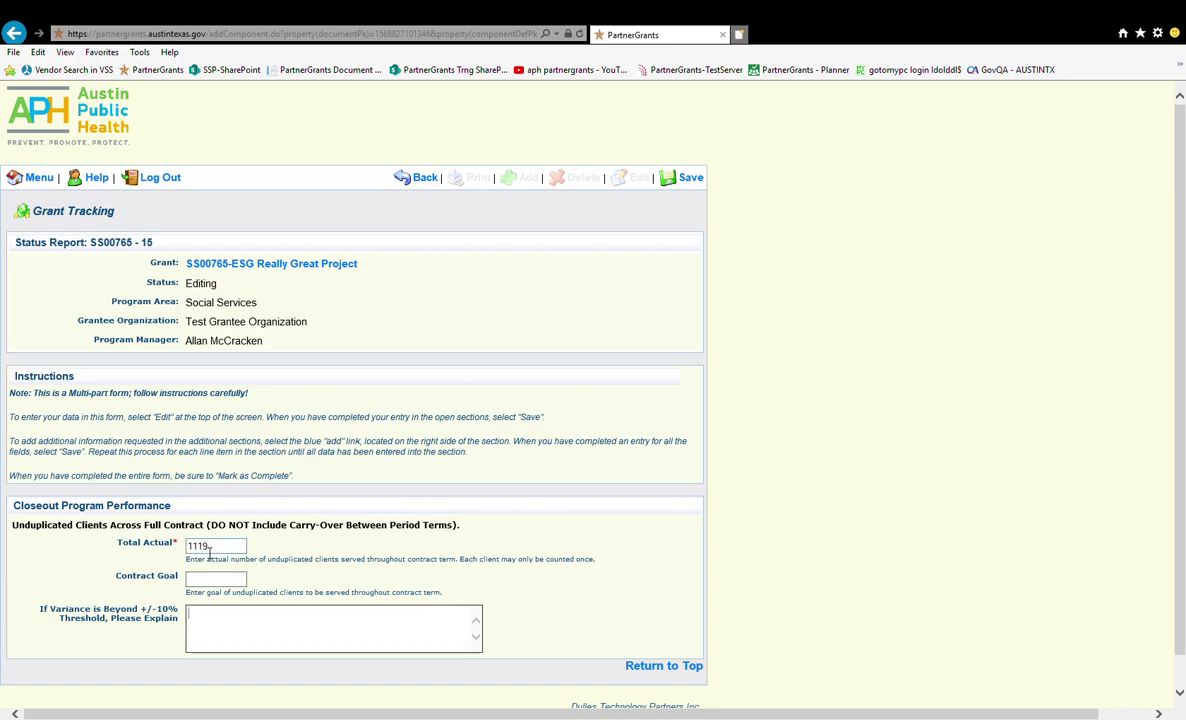
{"action": "type", "text": "1218"}
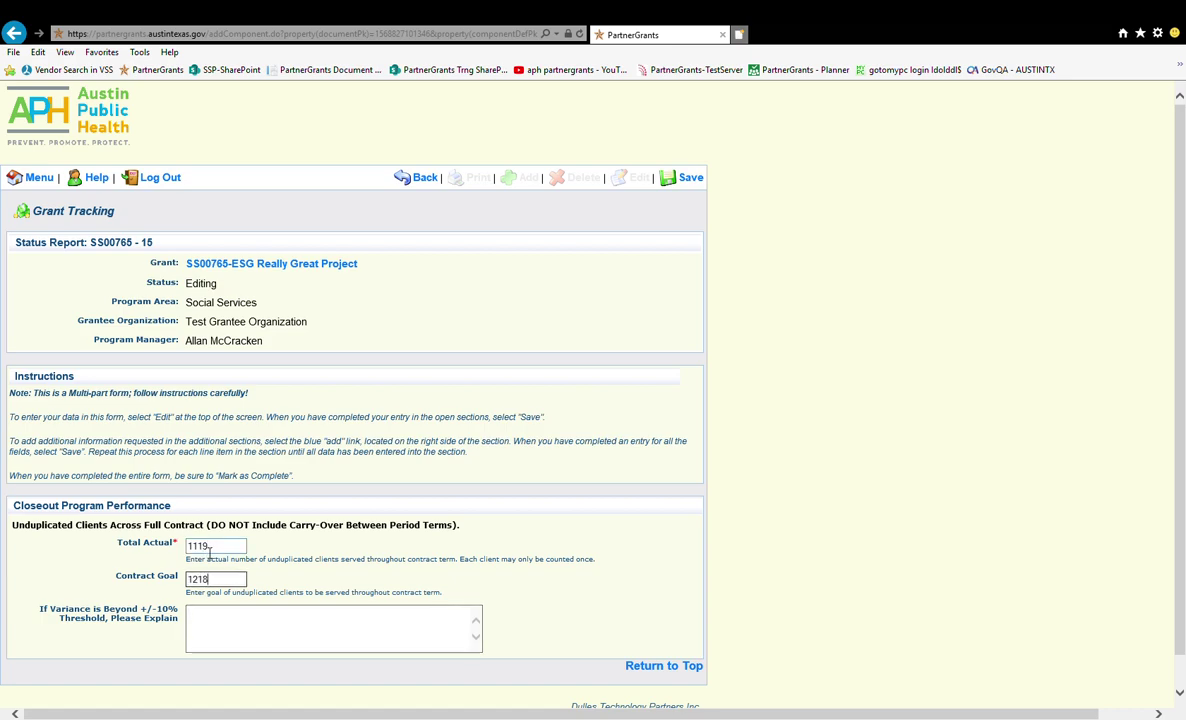
{"action": "left_click", "coordinate": [688, 178]}
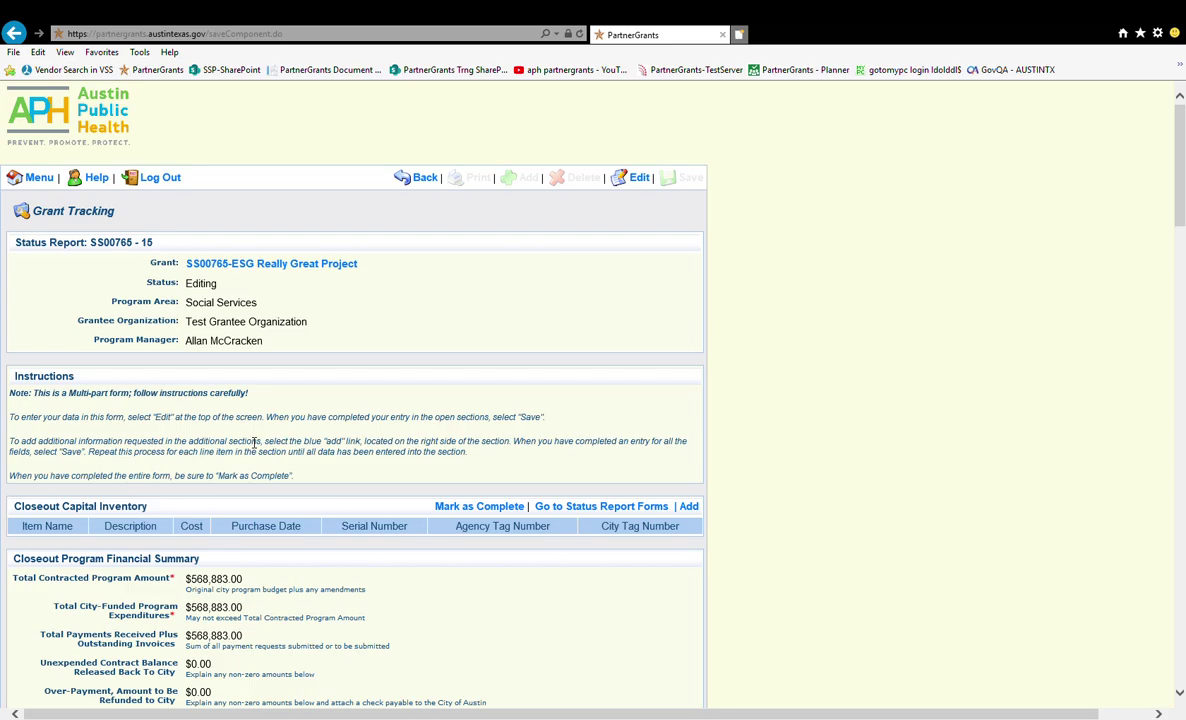
Review the saved Program Performance entry and mark the Contract Closeout form as complete
{"action": "scroll", "coordinate": [163, 485], "scroll_direction": "down", "scroll_amount": 20}
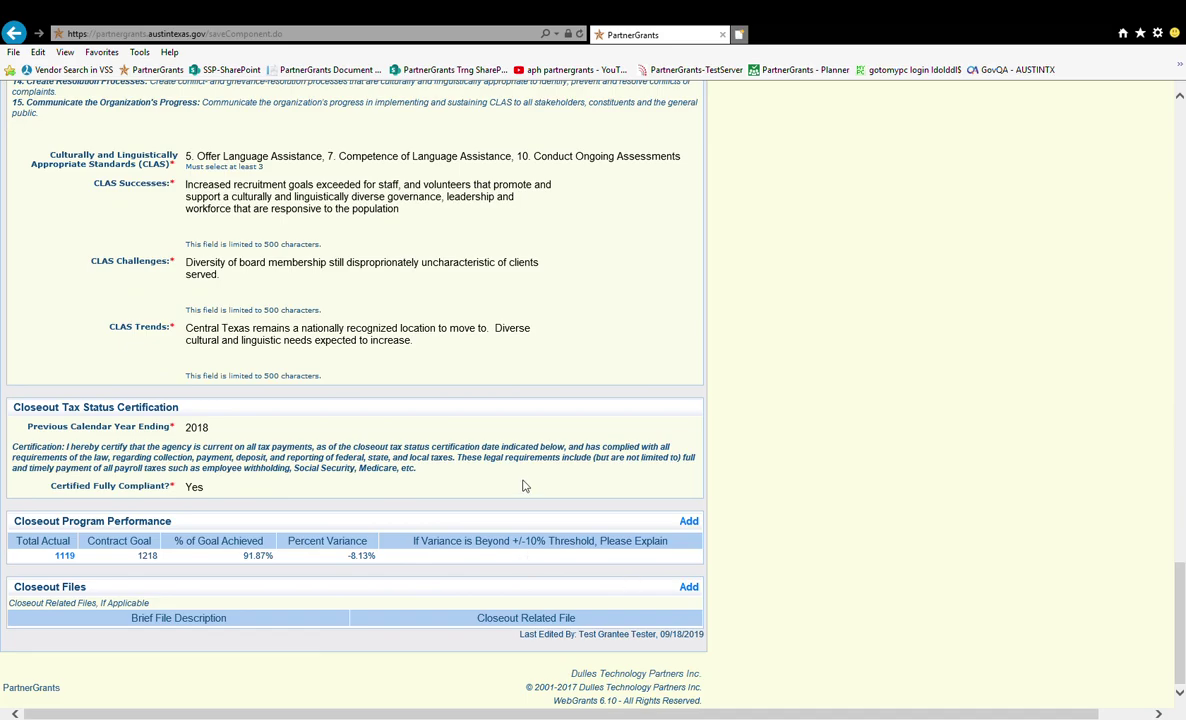
{"action": "scroll", "coordinate": [522, 485], "scroll_direction": "up", "scroll_amount": 20}
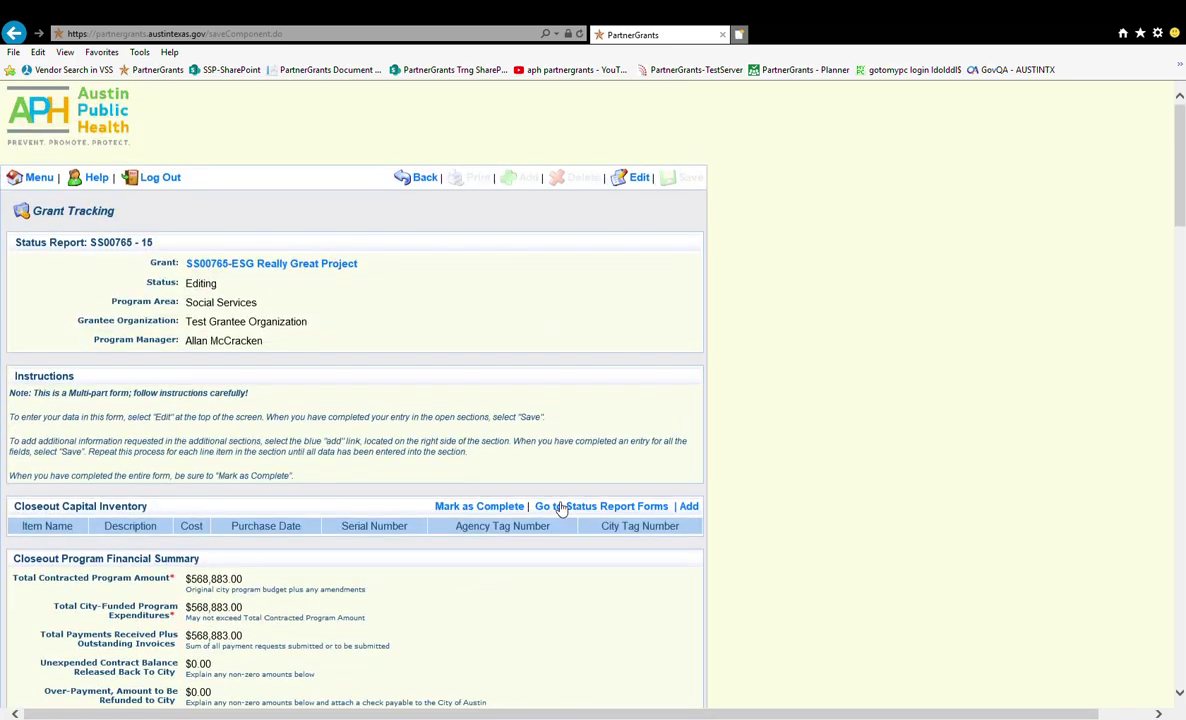
{"action": "left_click", "coordinate": [494, 507]}
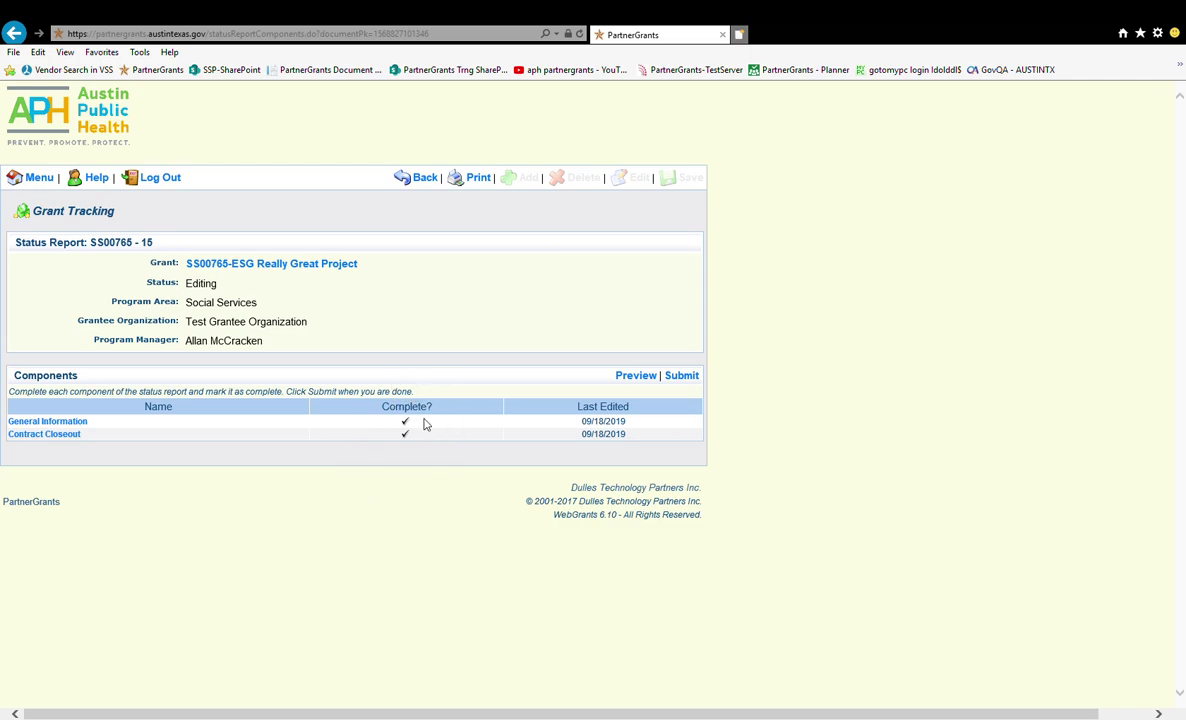
Submit the completed status report, confirm the submission, and log out of the account
{"action": "left_click", "coordinate": [686, 377]}
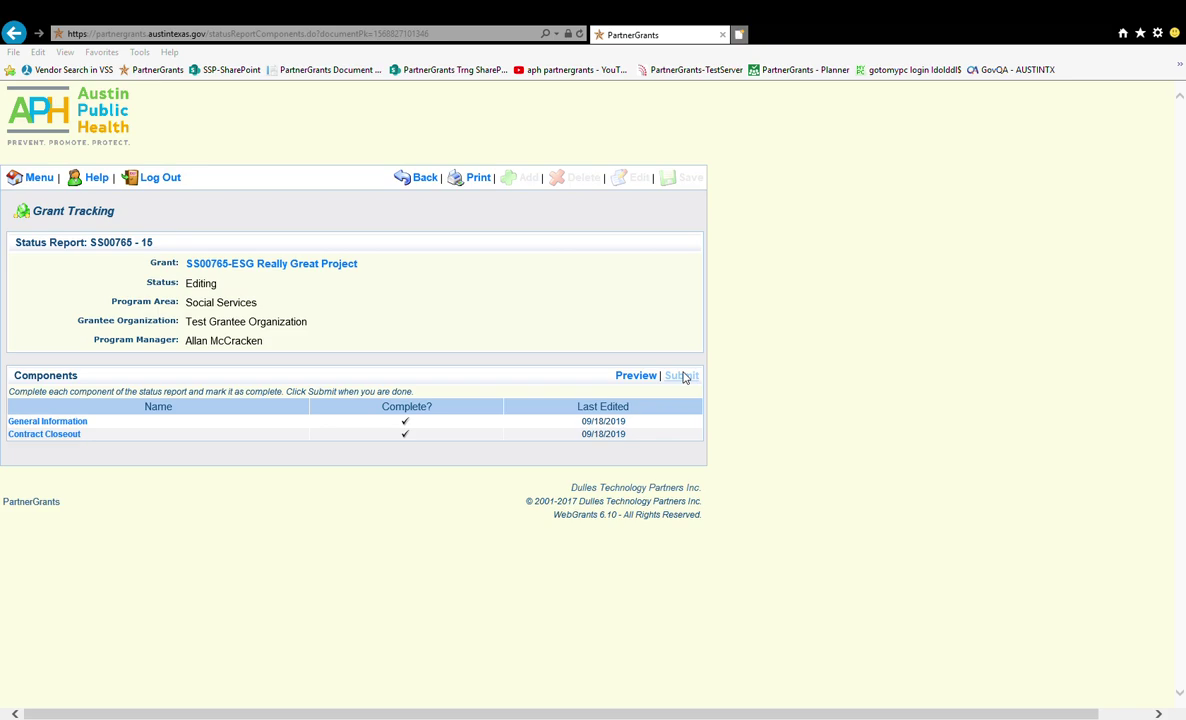
{"action": "left_click", "coordinate": [656, 429]}
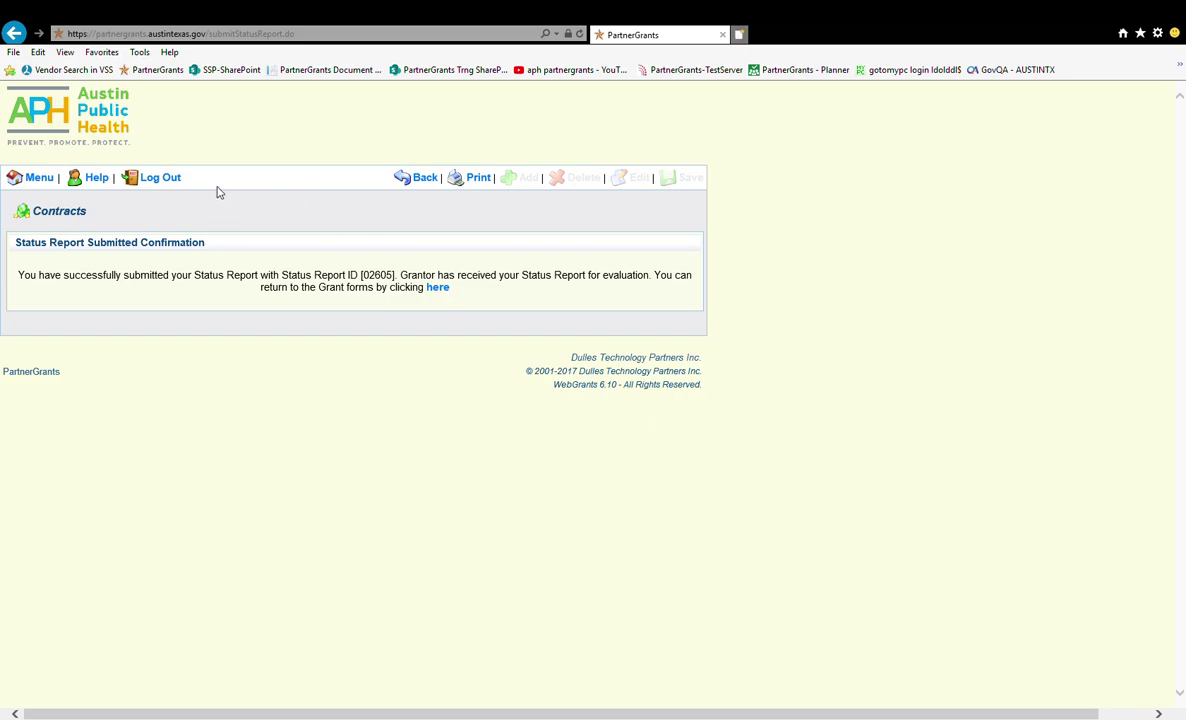
{"action": "left_click", "coordinate": [182, 180]}
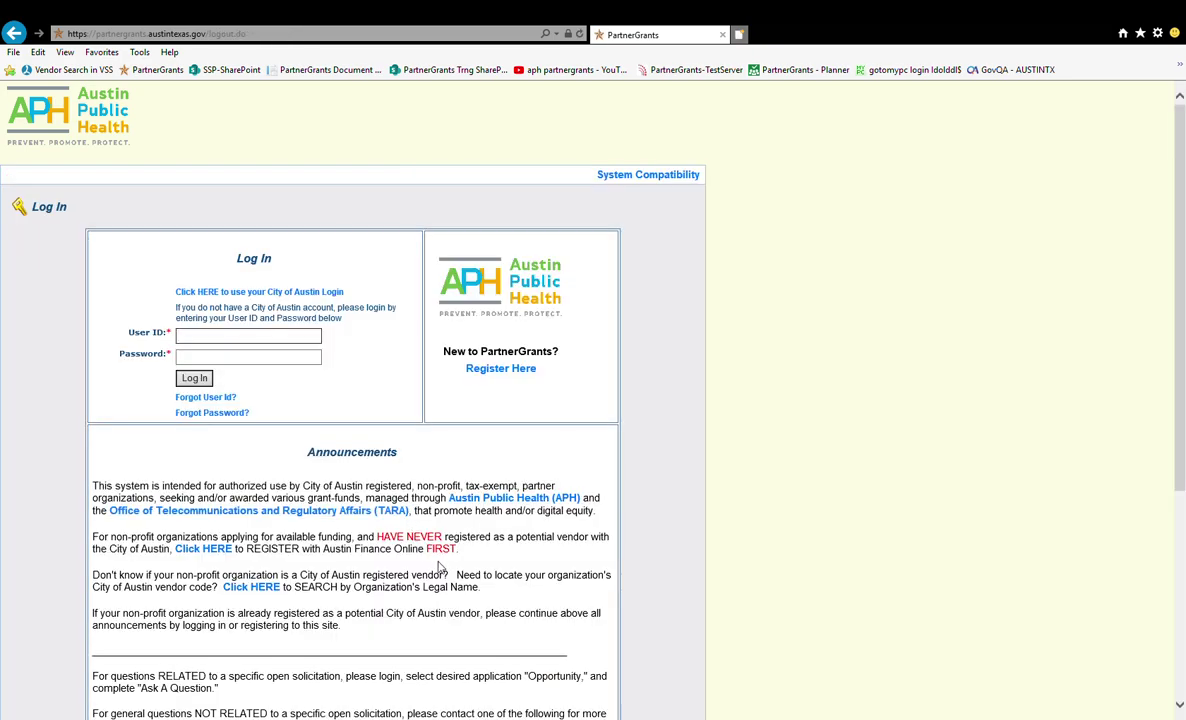